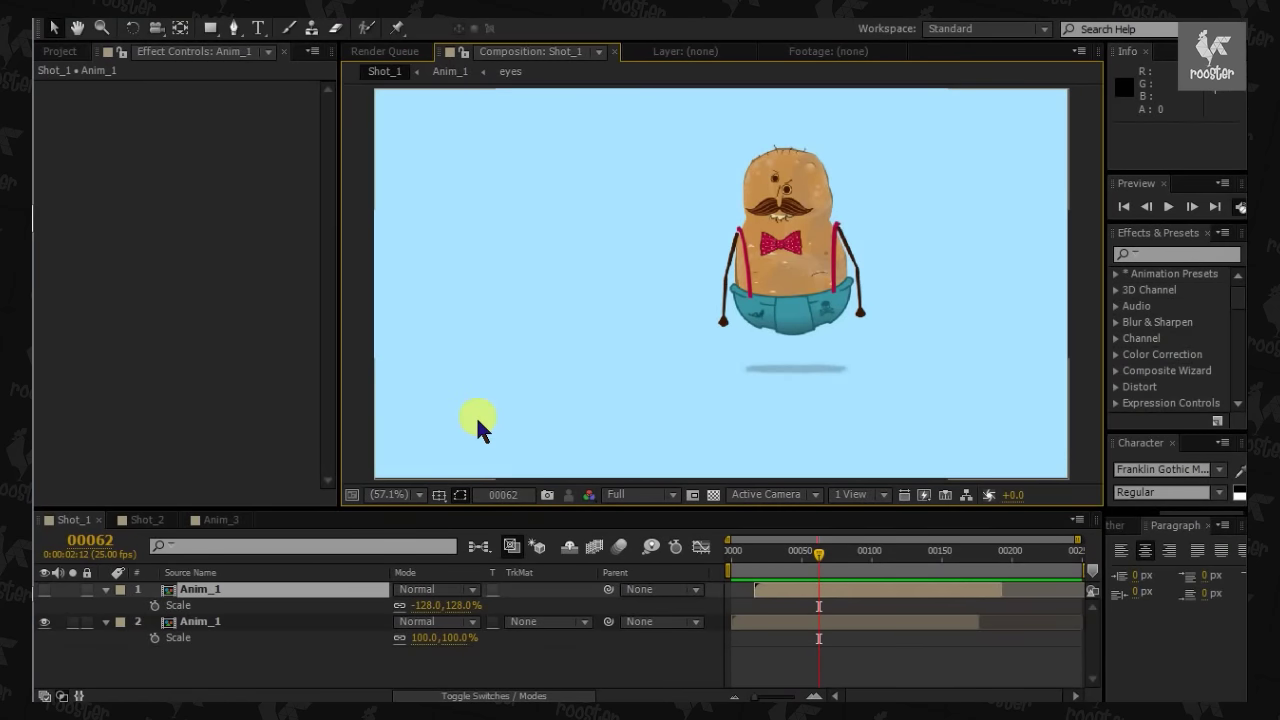
Preview the Shot_1 animation, then switch to the Shot_2 composition and play it back
key(space)
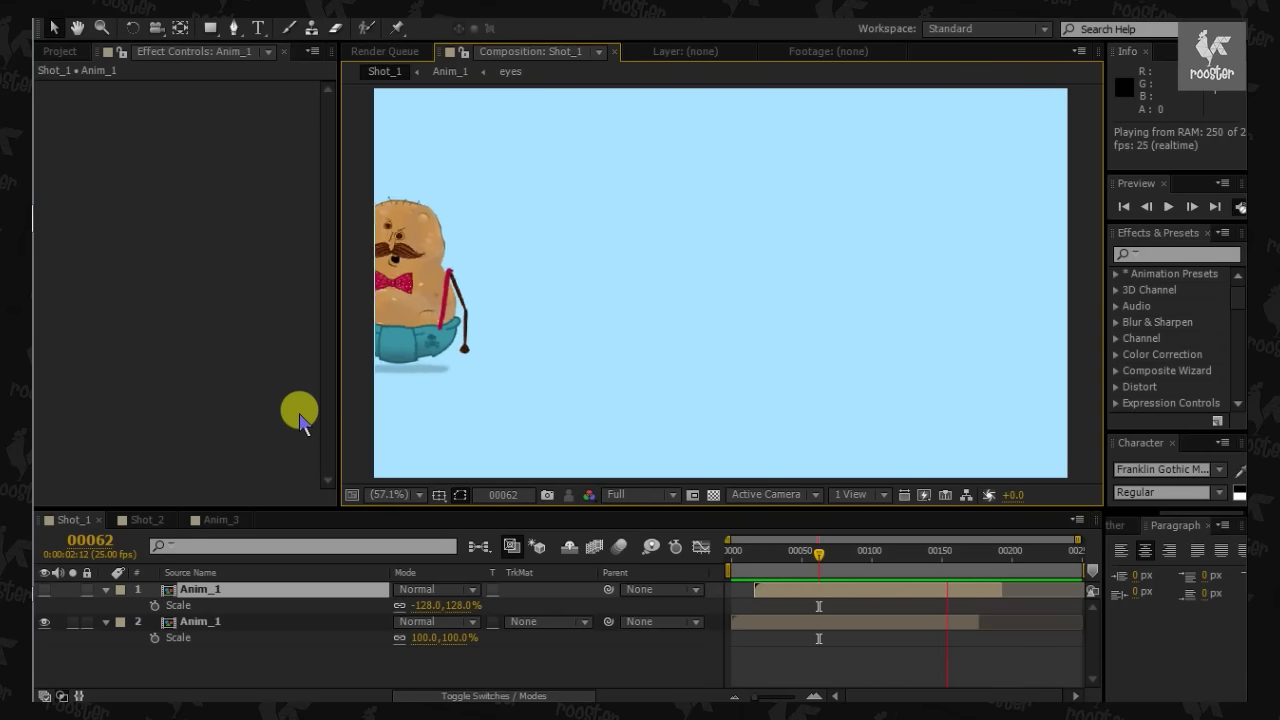
click(146, 521)
key(KP_0)
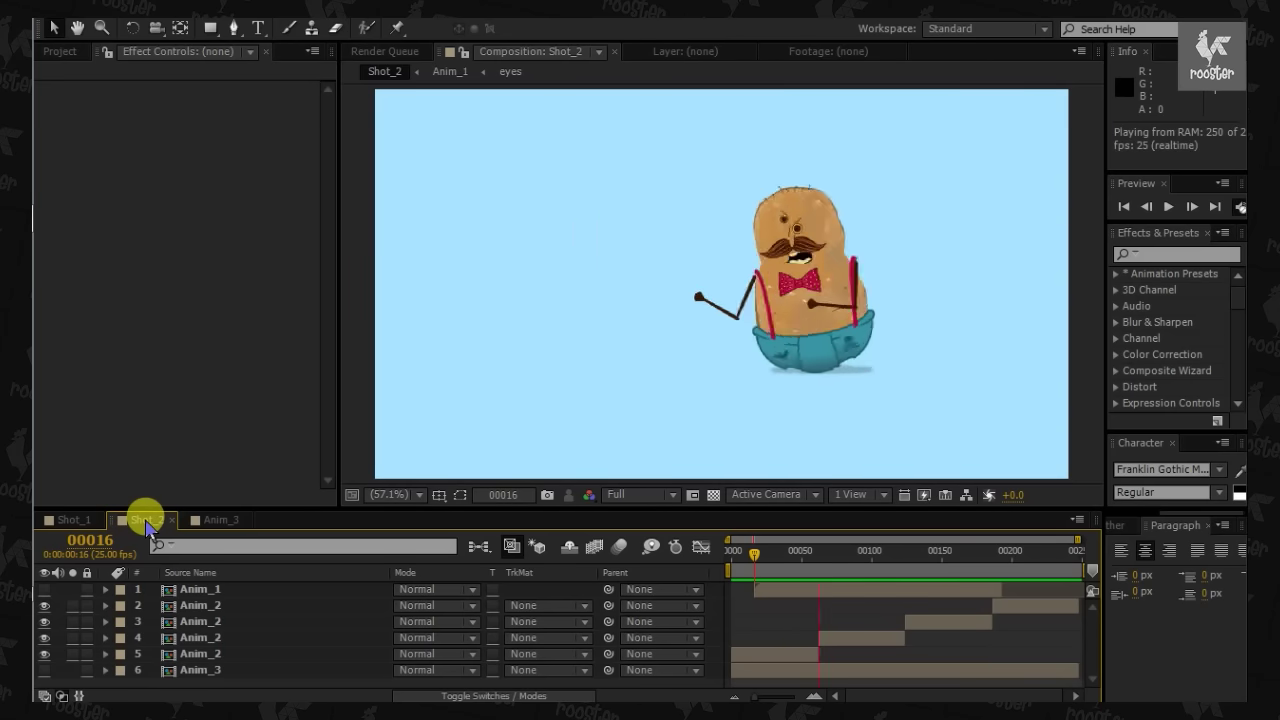
Open Anim_3, preview it until frame 46, and drag the timeline taller for more rows
click(207, 521)
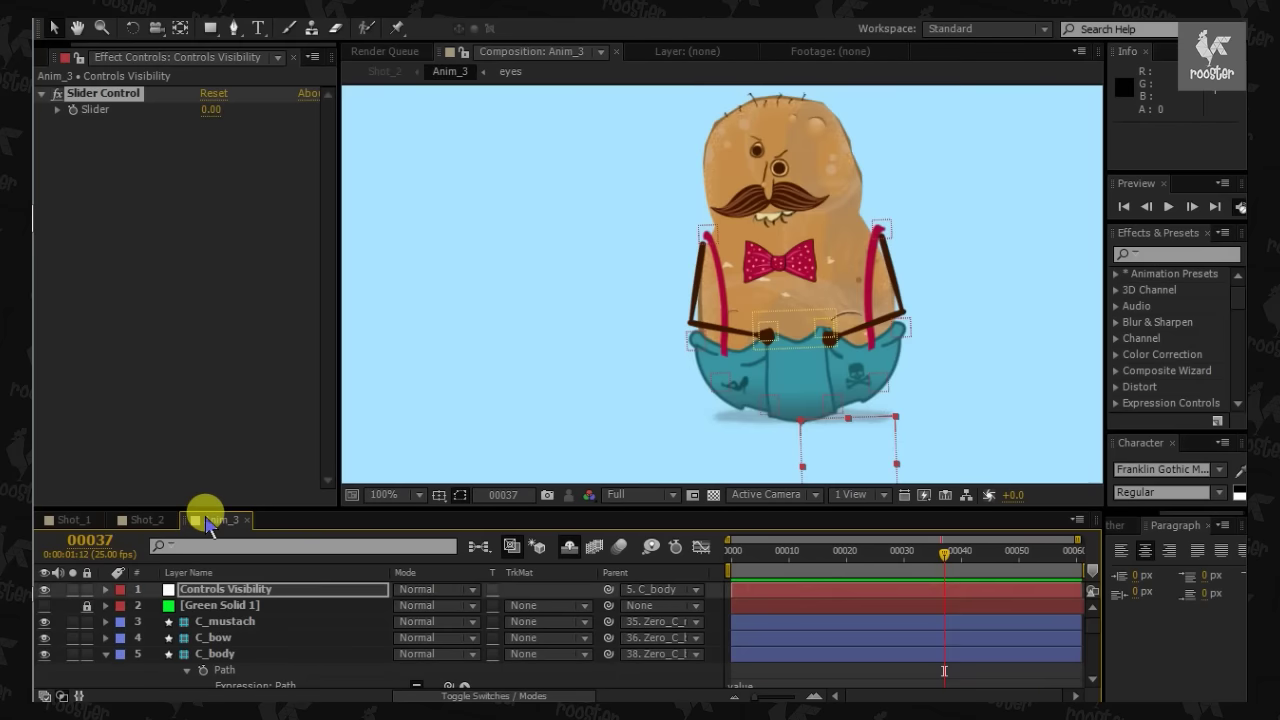
key(KP_0)
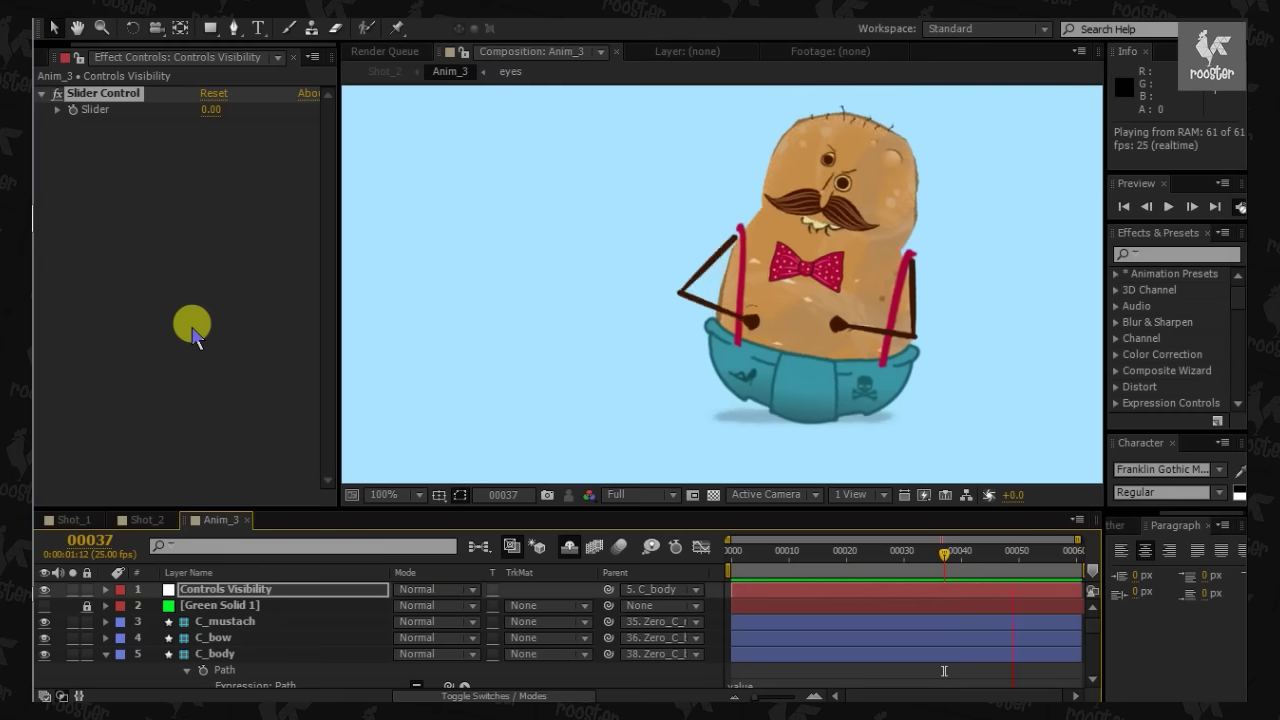
key(space)
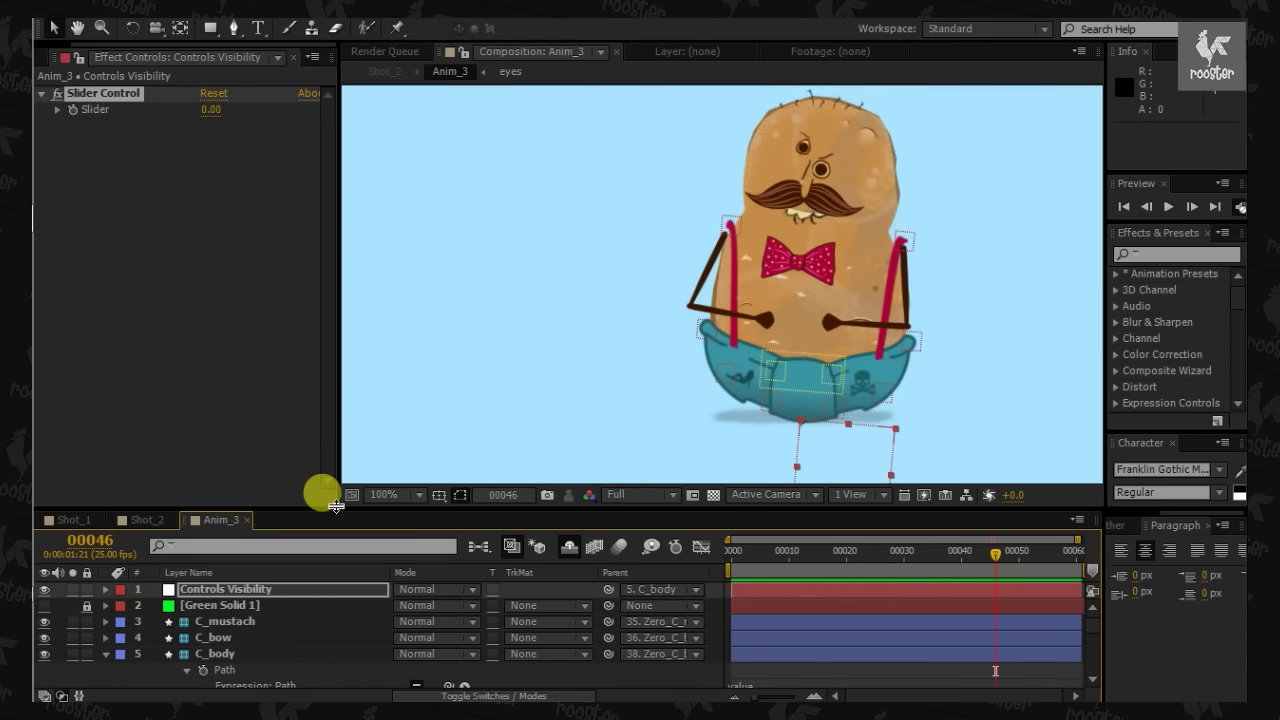
drag(336, 507, 339, 353)
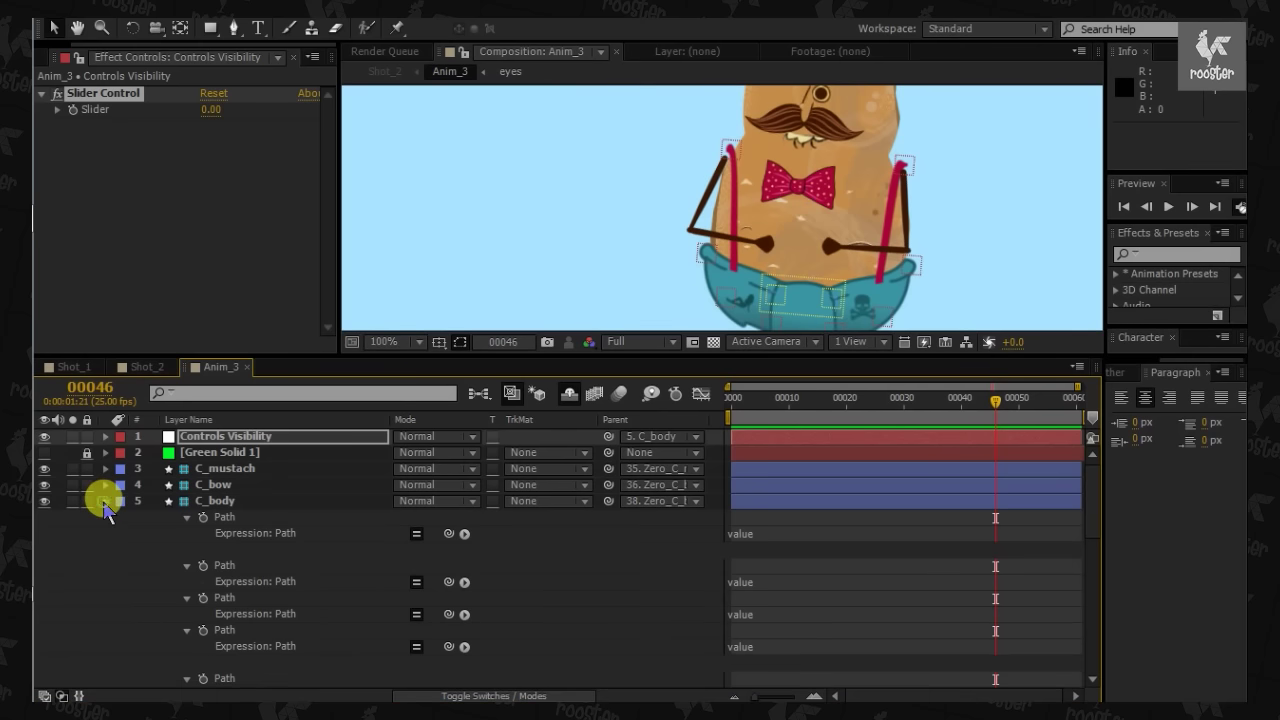
Collapse the open C_body Path and C_L_hand_2 Position properties
click(105, 501)
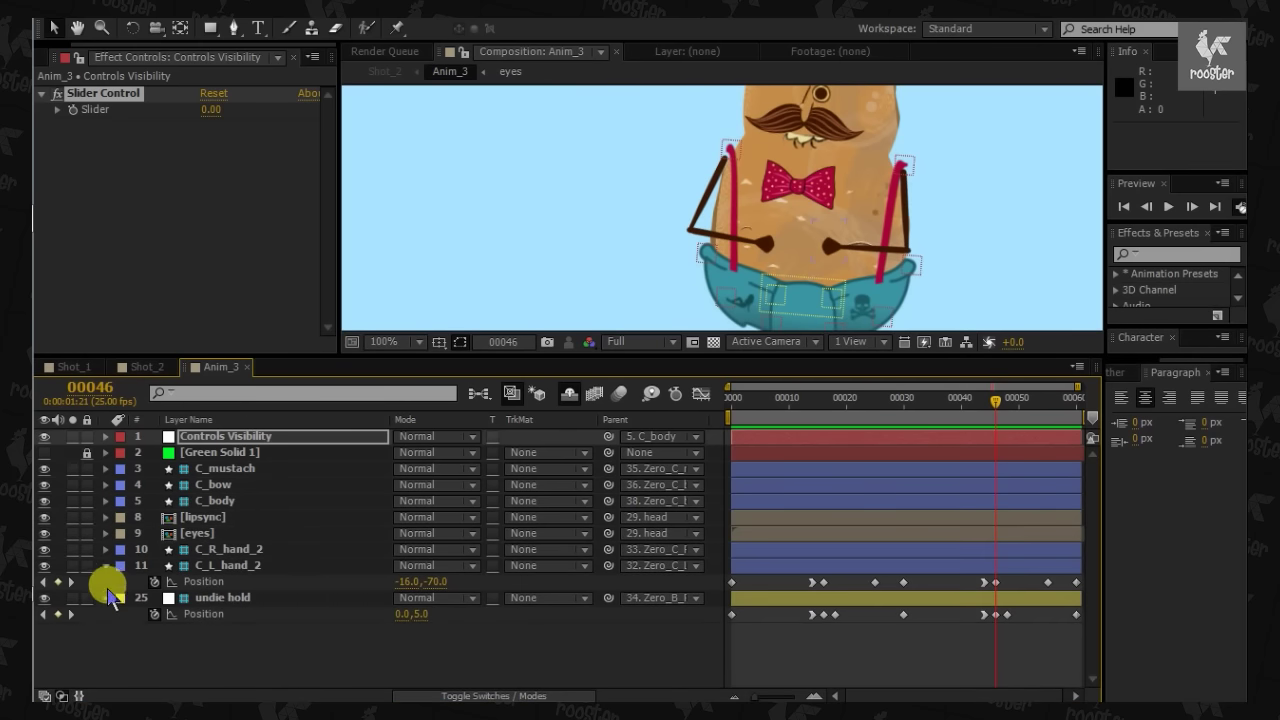
click(105, 565)
click(260, 641)
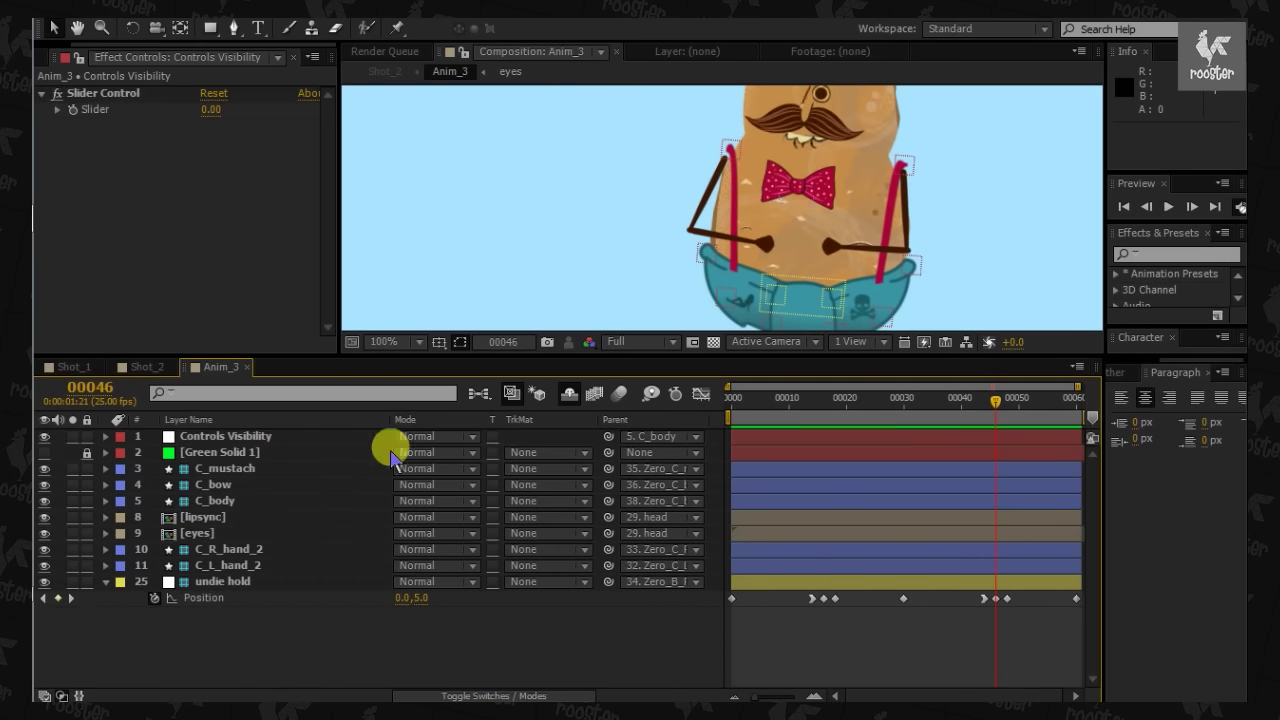
Show the hidden shy layers, select all layers, and reveal their expressions with EE
click(572, 396)
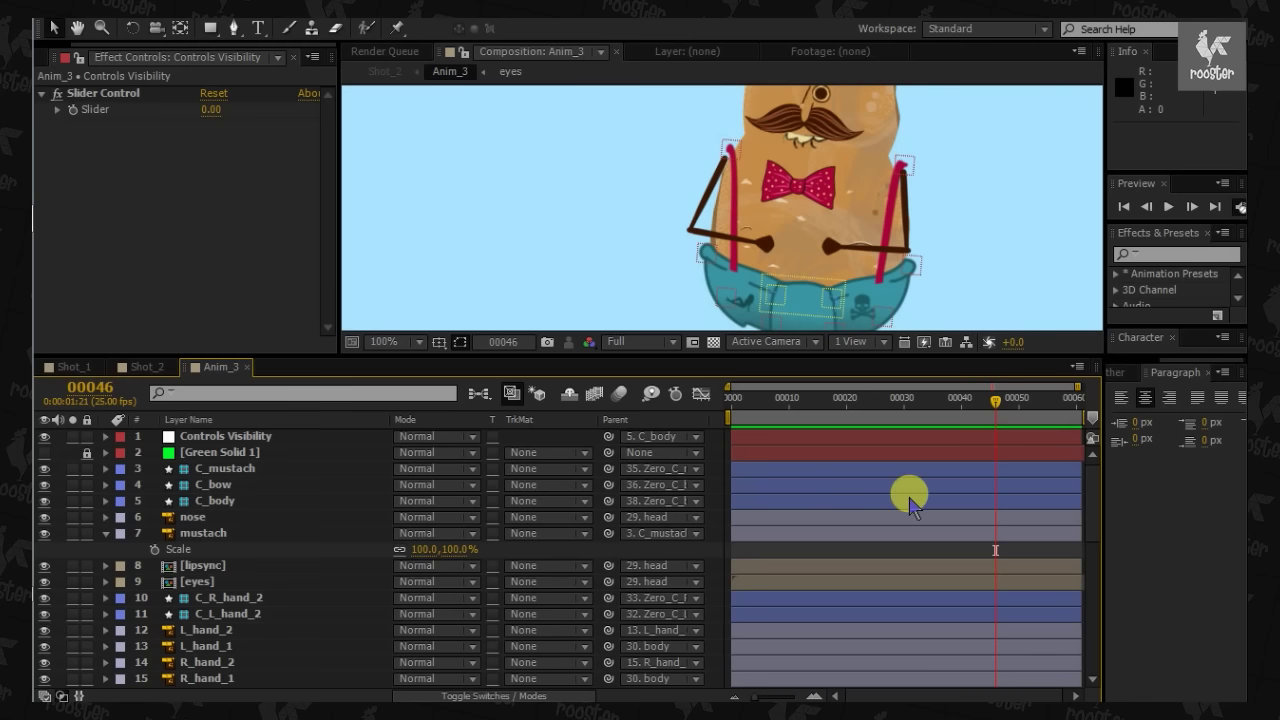
scroll(910, 505, down, 2)
scroll(910, 505, down, 1)
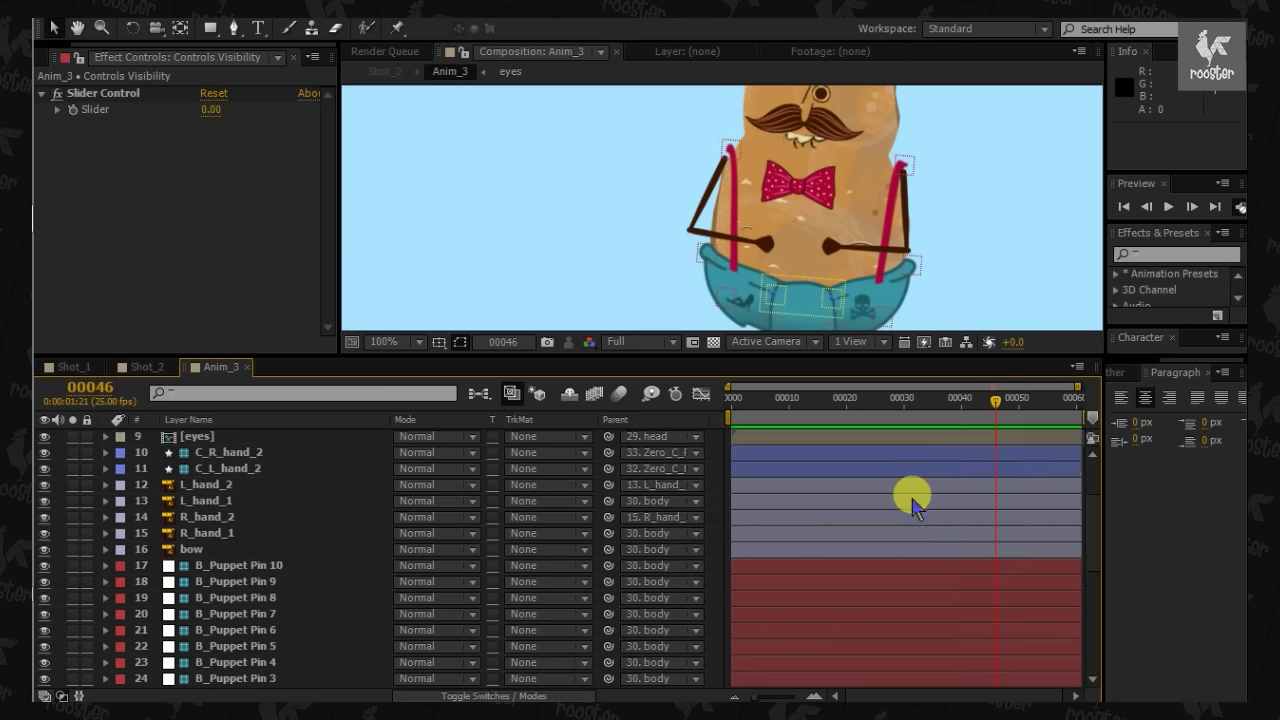
scroll(910, 505, down, 1)
scroll(912, 508, down, 3)
scroll(912, 508, down, 3)
scroll(912, 508, down, 2)
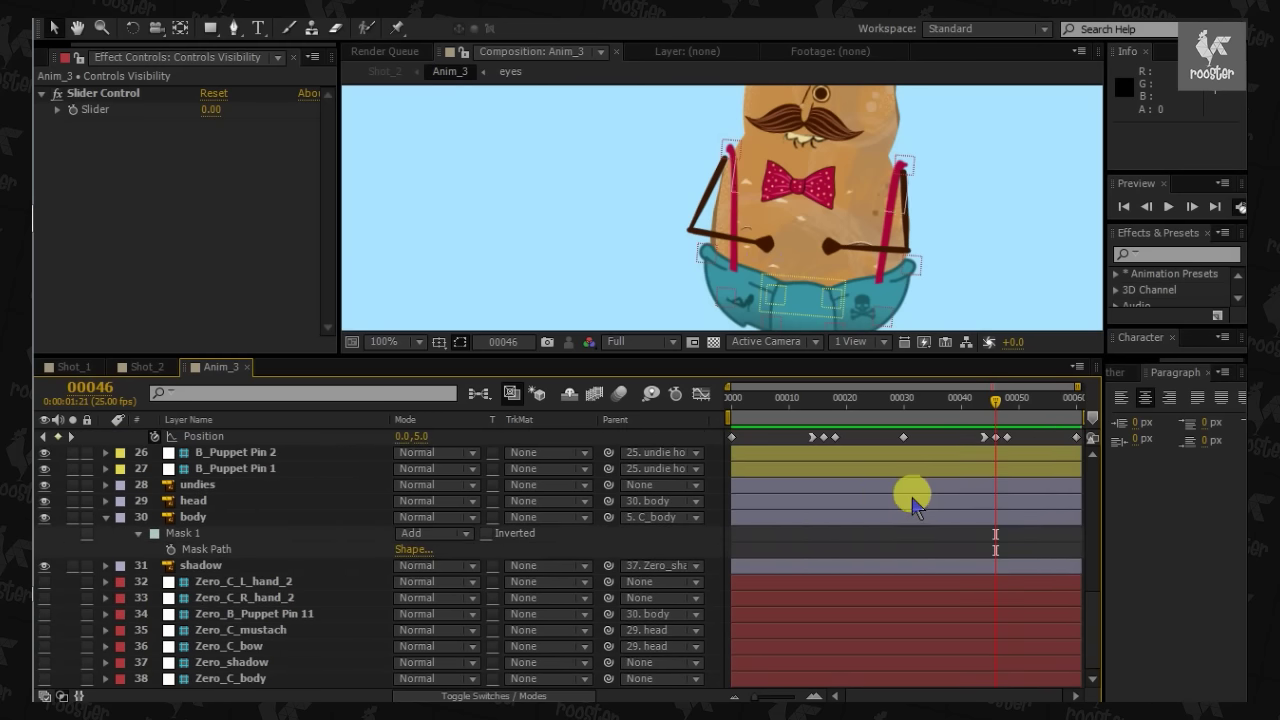
key(ctrl+a)
key(e)
key(e)
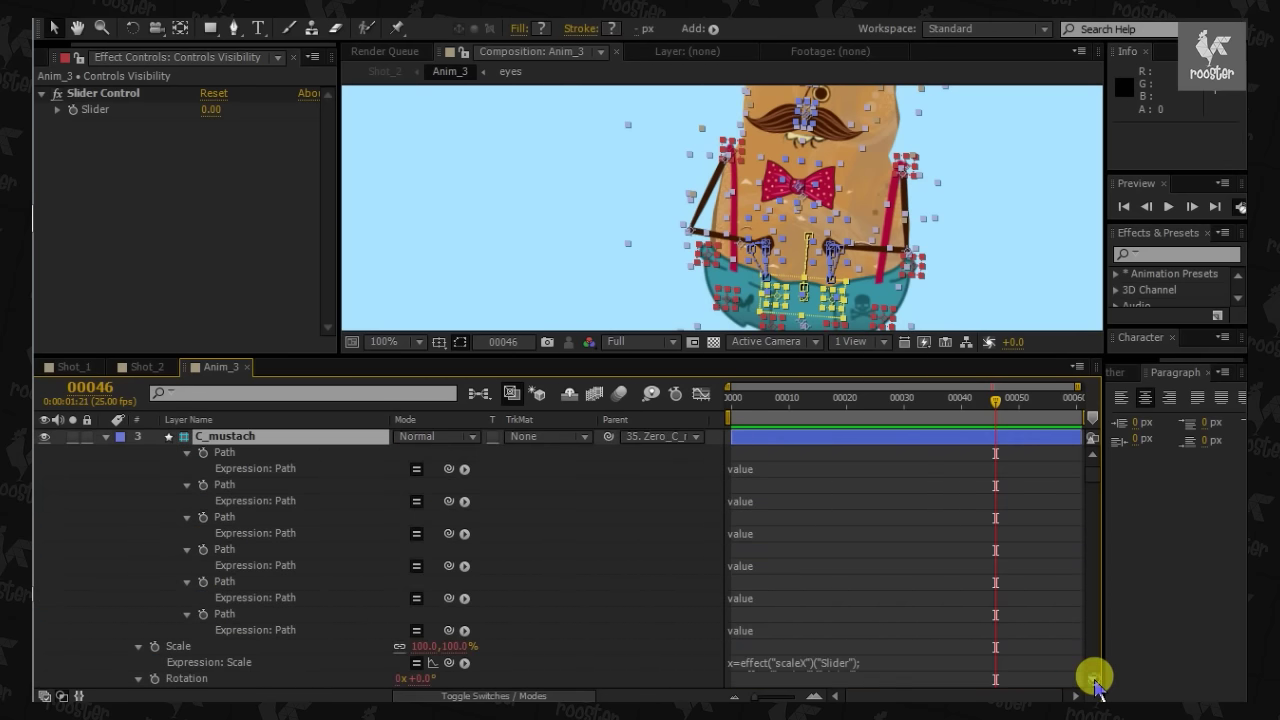
Scroll down through the rig layers' Path and Scale expressions
scroll(1095, 682, down, 2)
scroll(1095, 682, down, 2)
scroll(1095, 682, down, 2)
scroll(1095, 682, down, 2)
scroll(1095, 680, down, 2)
scroll(1095, 680, down, 2)
scroll(1096, 681, down, 2)
scroll(1097, 682, down, 2)
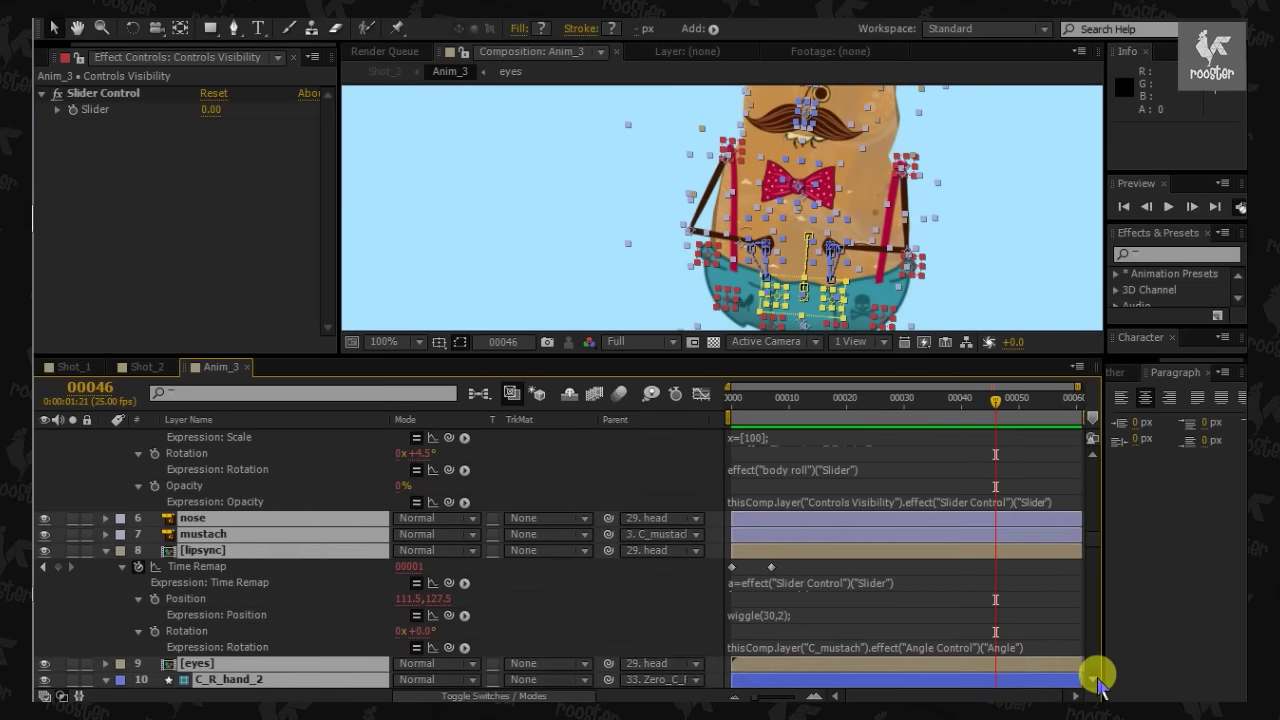
scroll(1097, 682, down, 2)
scroll(1097, 682, down, 2)
scroll(1097, 682, down, 2)
scroll(1097, 682, down, 2)
scroll(1097, 682, down, 2)
scroll(1097, 682, down, 2)
scroll(1097, 682, down, 2)
scroll(1097, 682, down, 2)
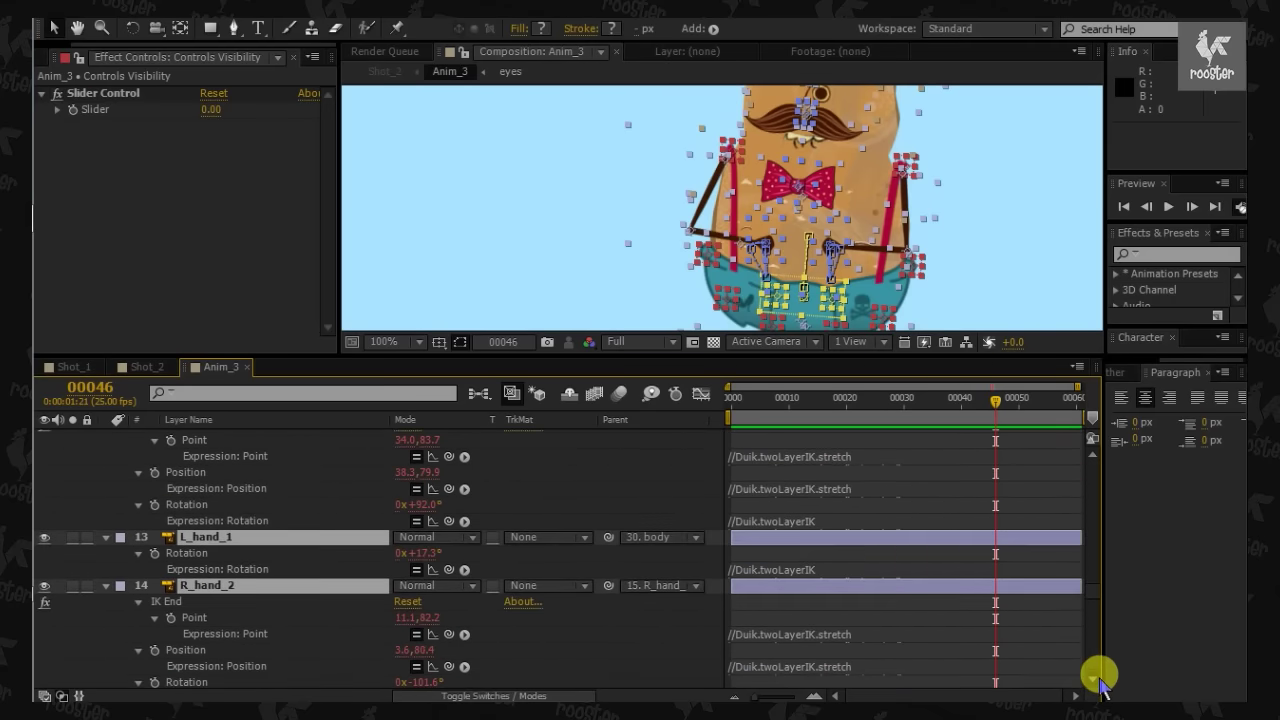
scroll(1097, 682, down, 2)
Maximize the Timeline panel and keep reviewing the expressions further down
key(grave)
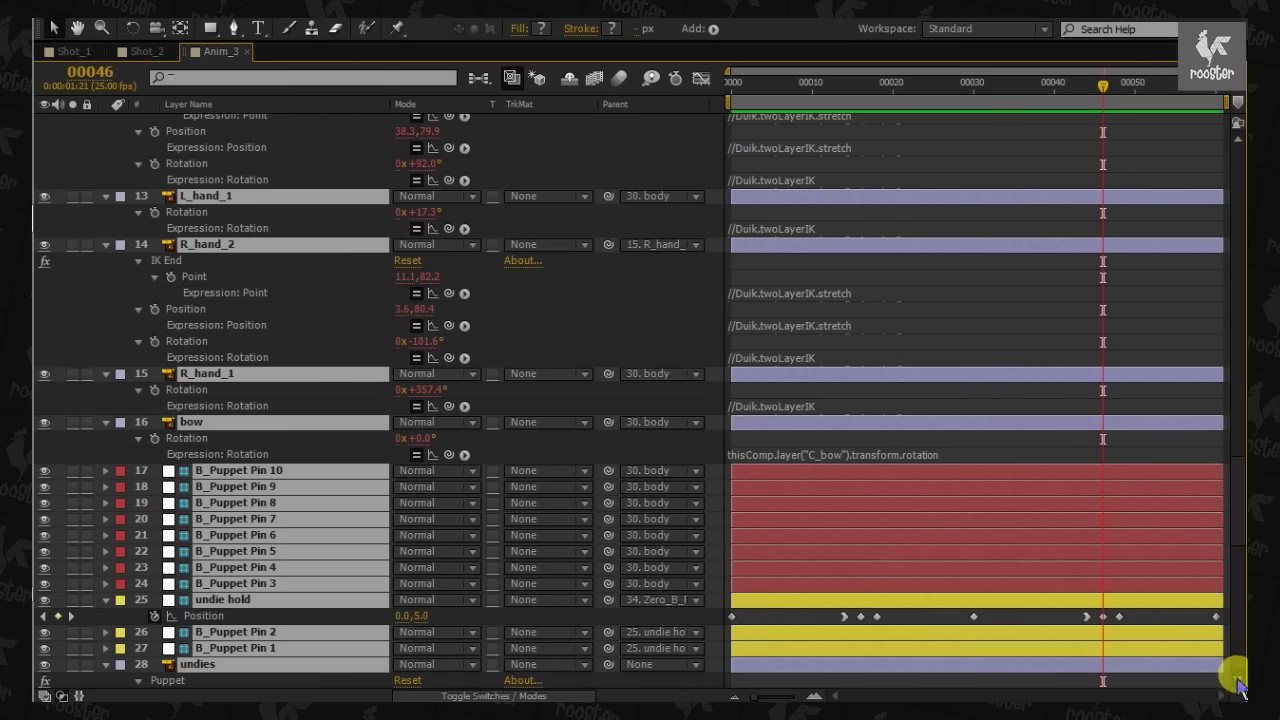
scroll(1237, 684, down, 2)
scroll(1237, 684, down, 2)
scroll(1237, 684, down, 2)
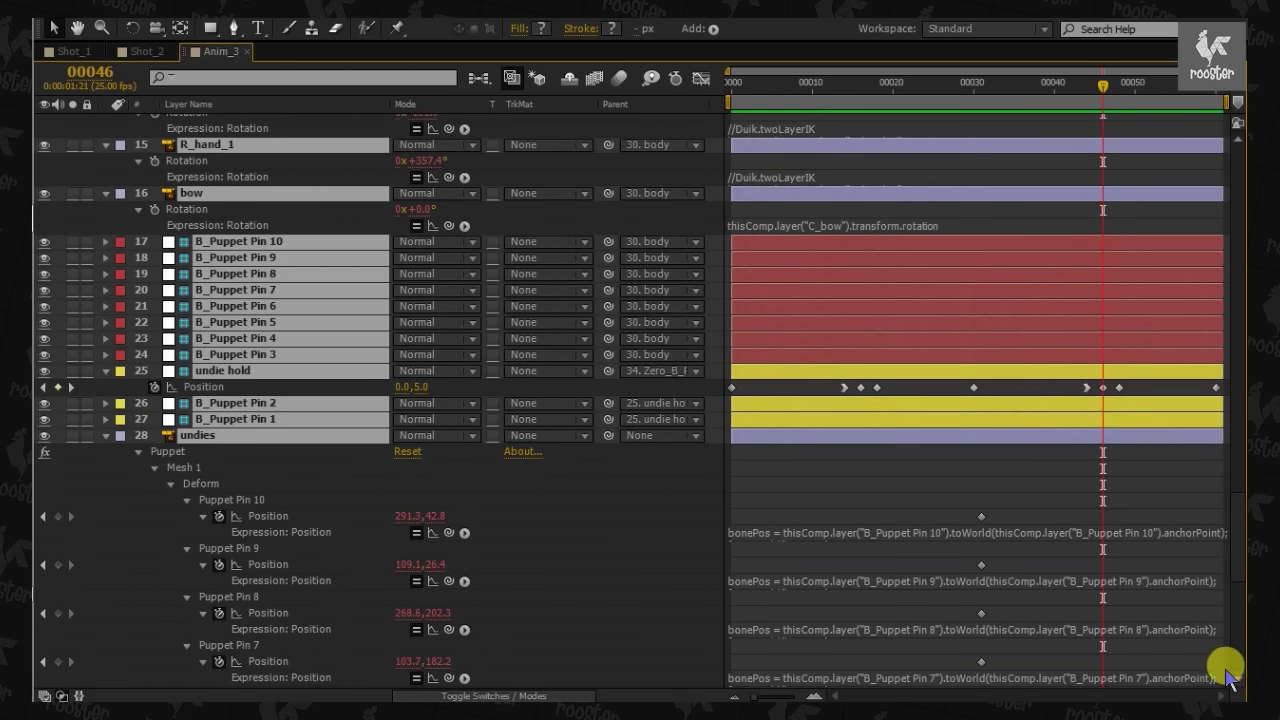
scroll(1207, 653, down, 4)
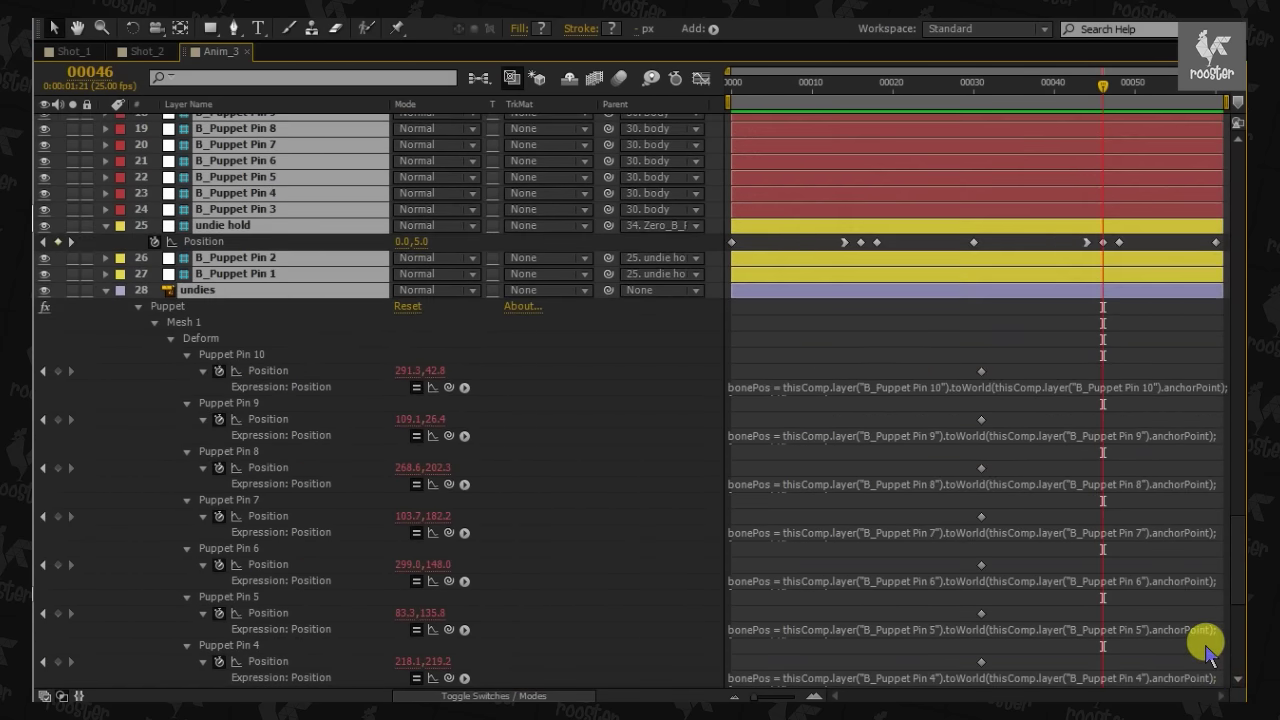
scroll(1207, 653, down, 2)
scroll(1207, 653, down, 3)
scroll(1207, 653, down, 1)
scroll(1207, 653, down, 4)
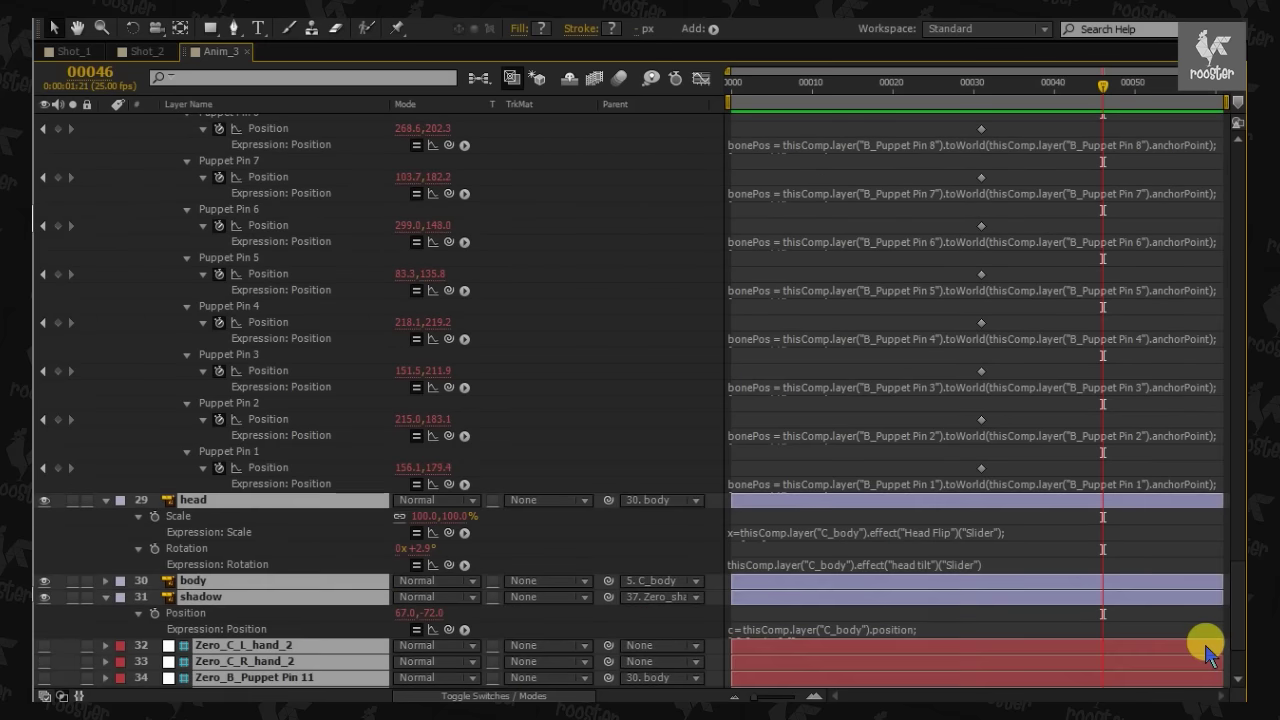
scroll(1207, 653, down, 1)
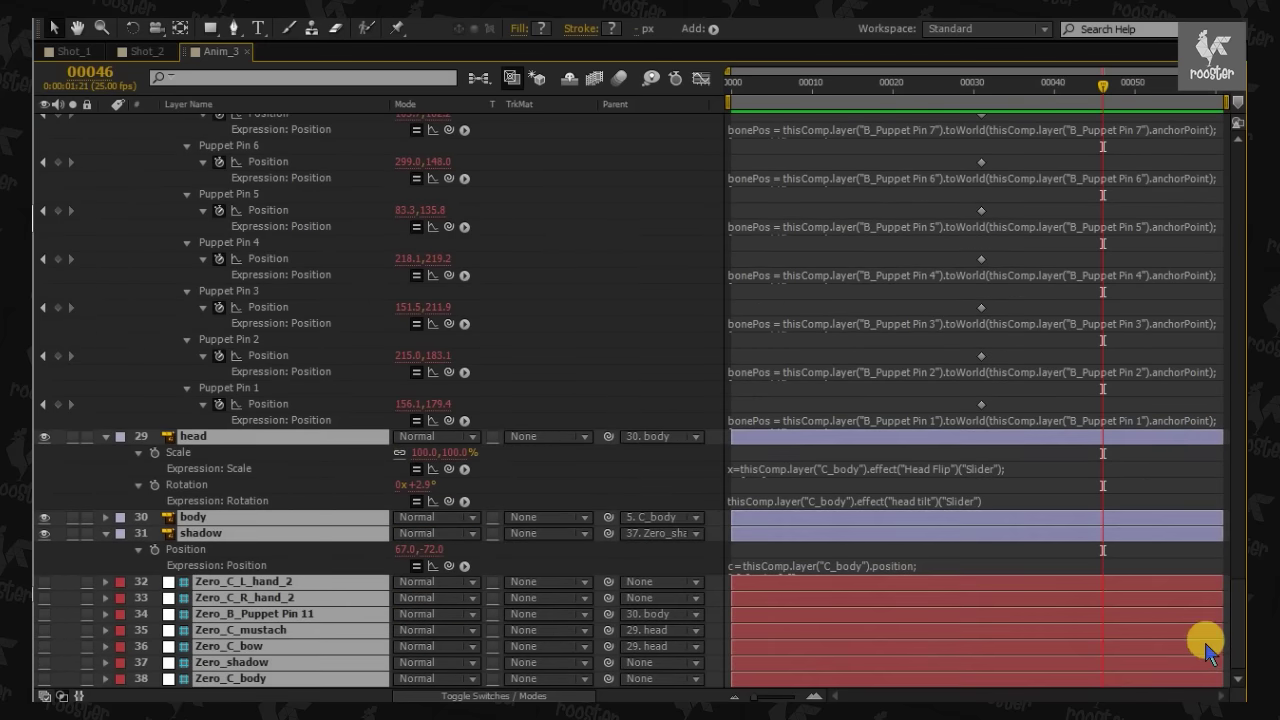
Collapse all layer properties so each of the 38 layers shows one row
key(u)
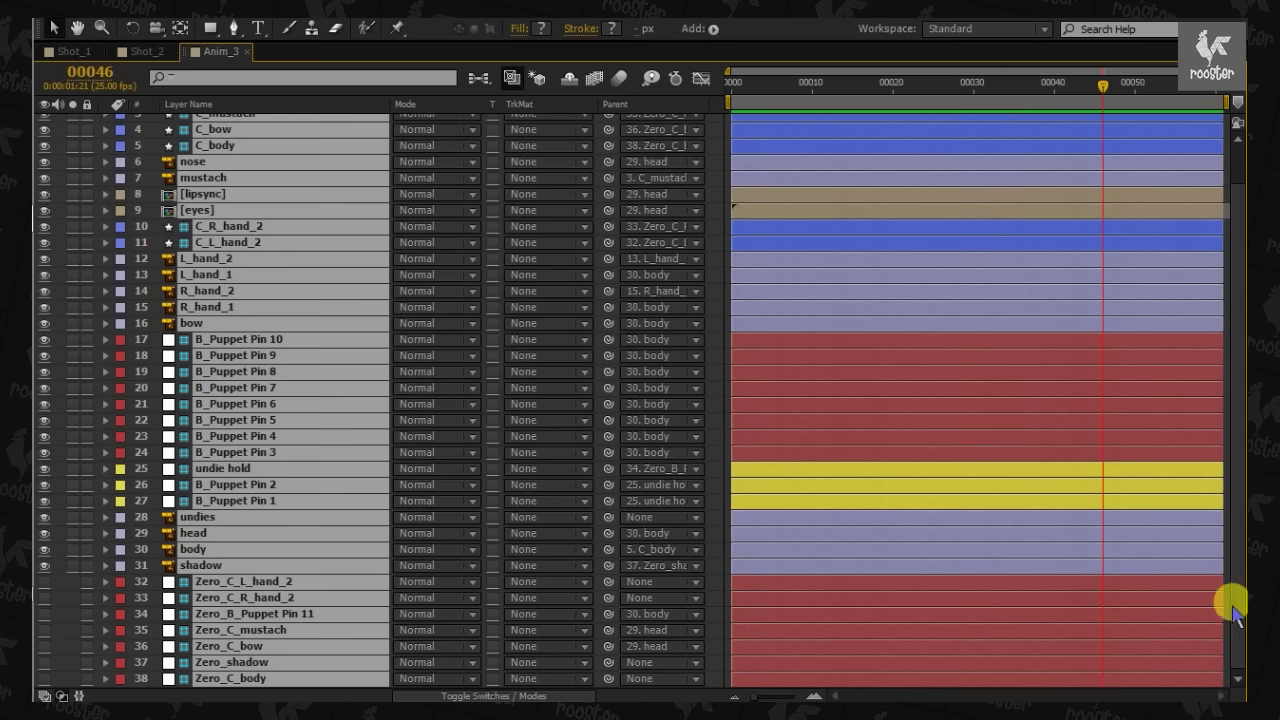
drag(1238, 548, 1230, 503)
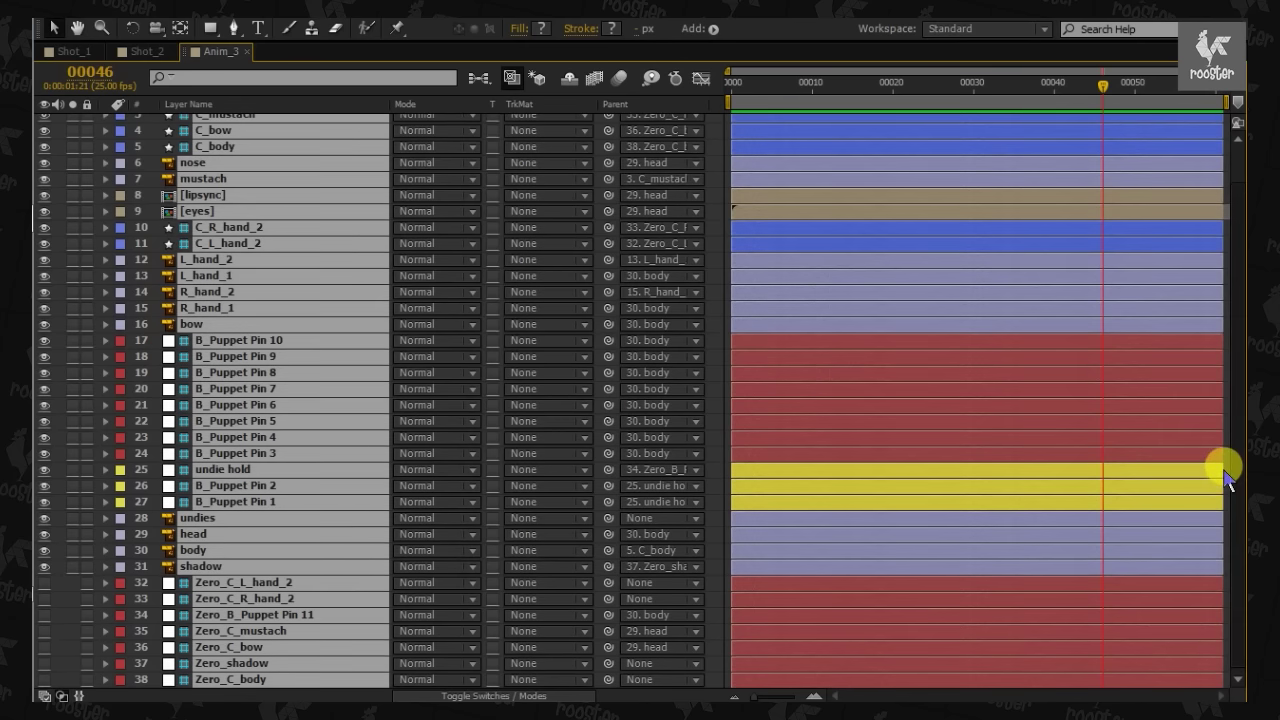
scroll(1226, 478, up, 2)
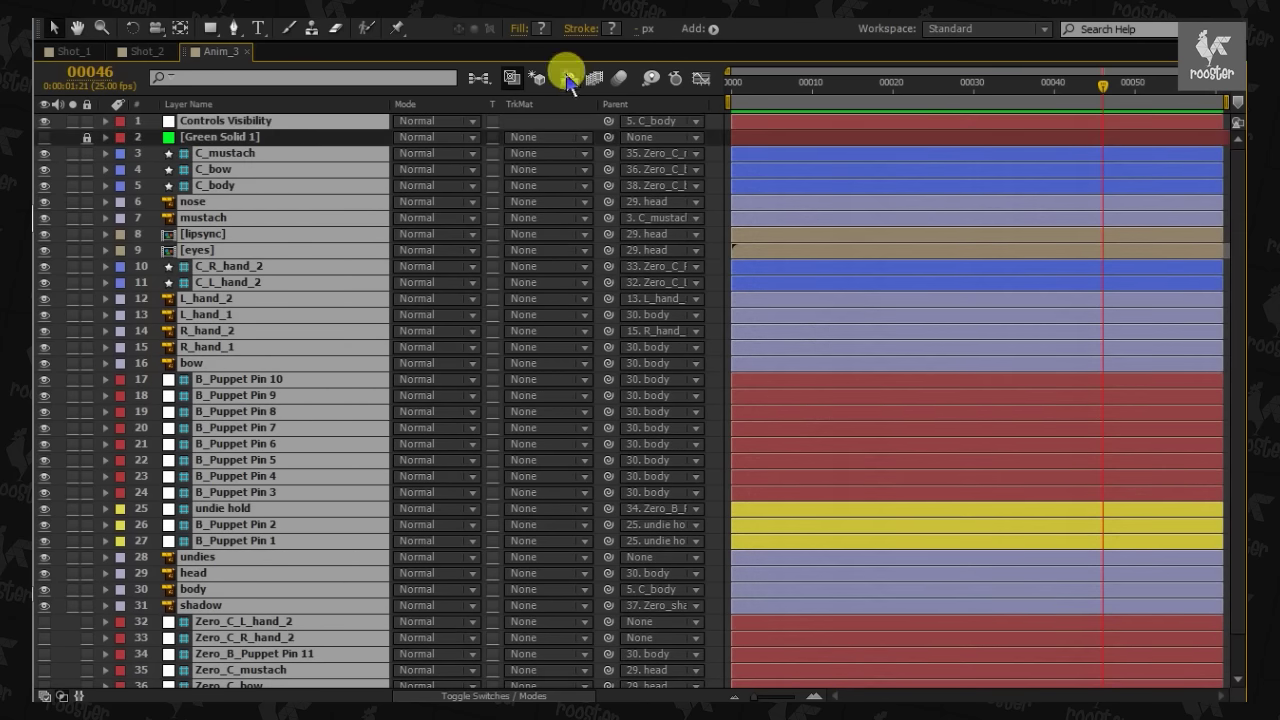
Re-hide the shy layers, restore the panel layout, and enlarge the composition viewer over the timeline
click(568, 79)
key(grave)
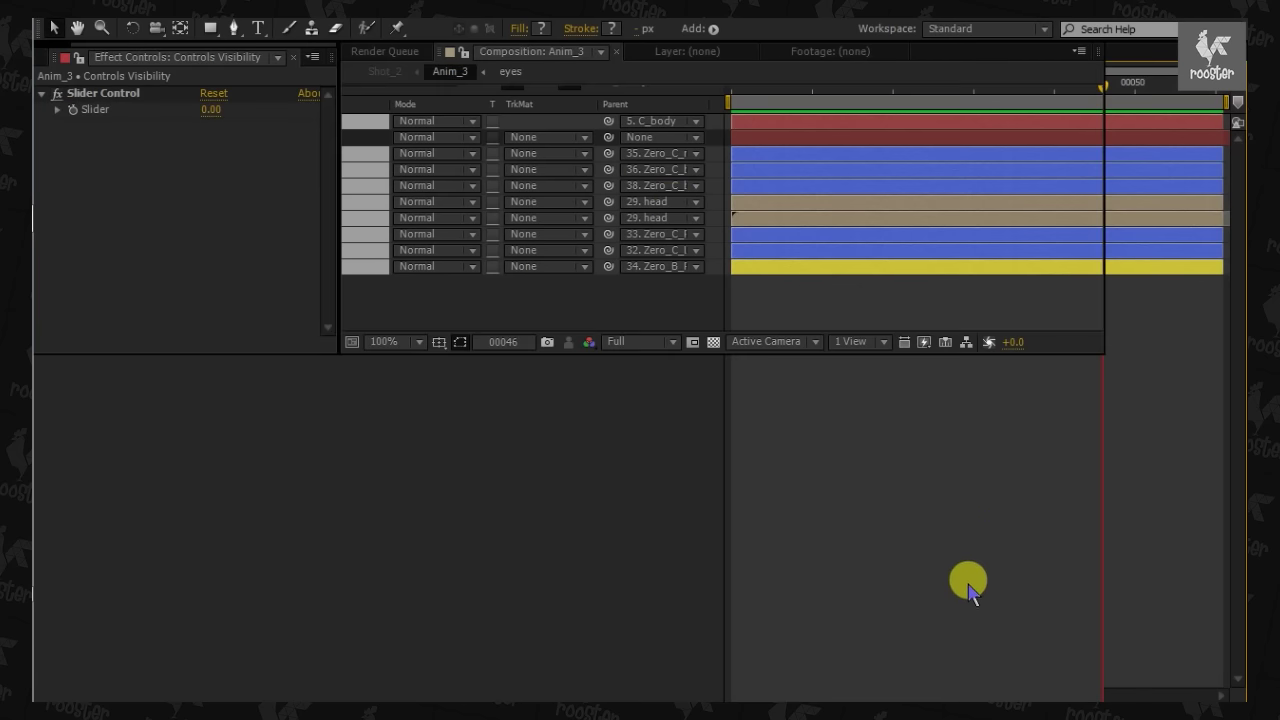
click(935, 640)
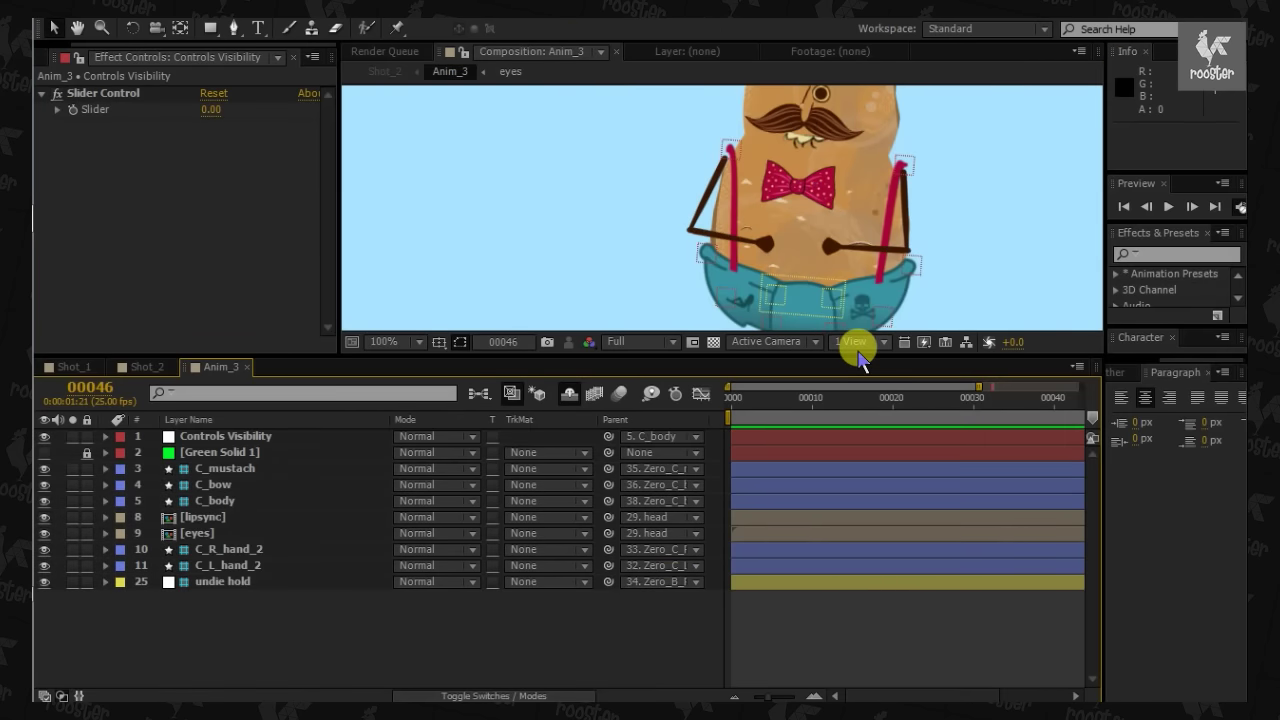
drag(857, 353, 872, 484)
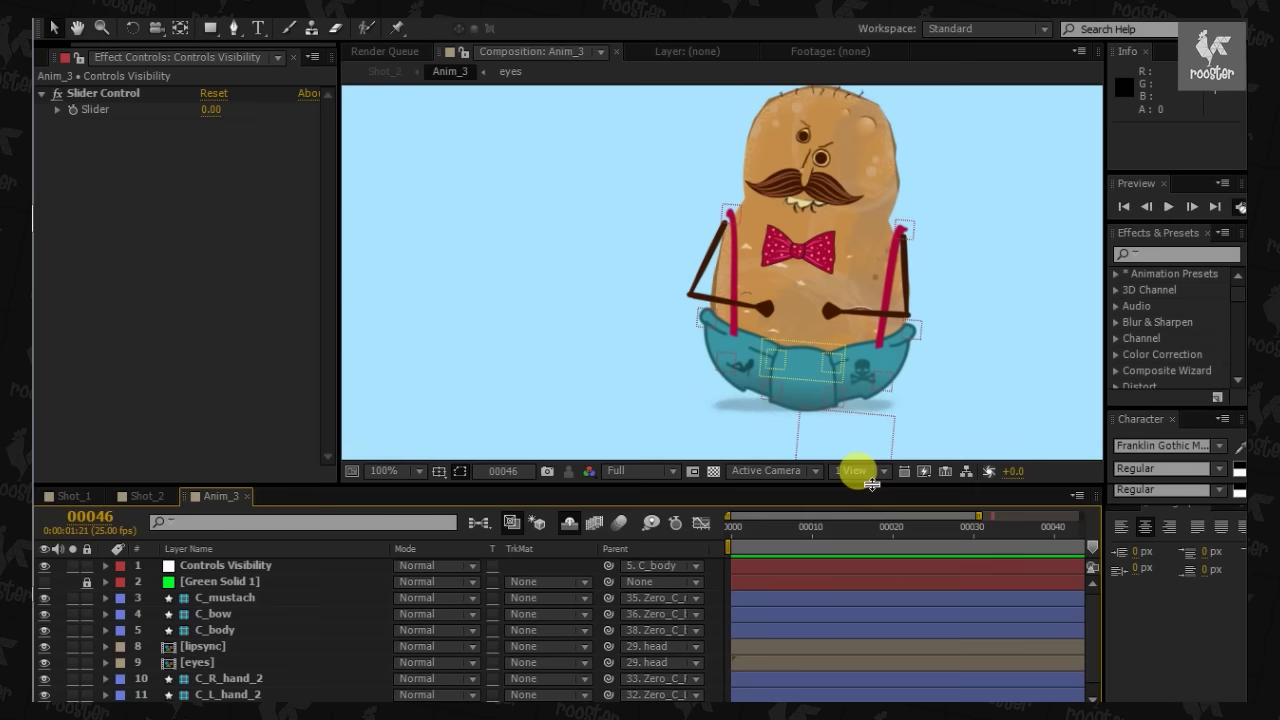
click(221, 566)
Set the Controls Visibility slider to 100 to show the rig controllers
click(212, 111)
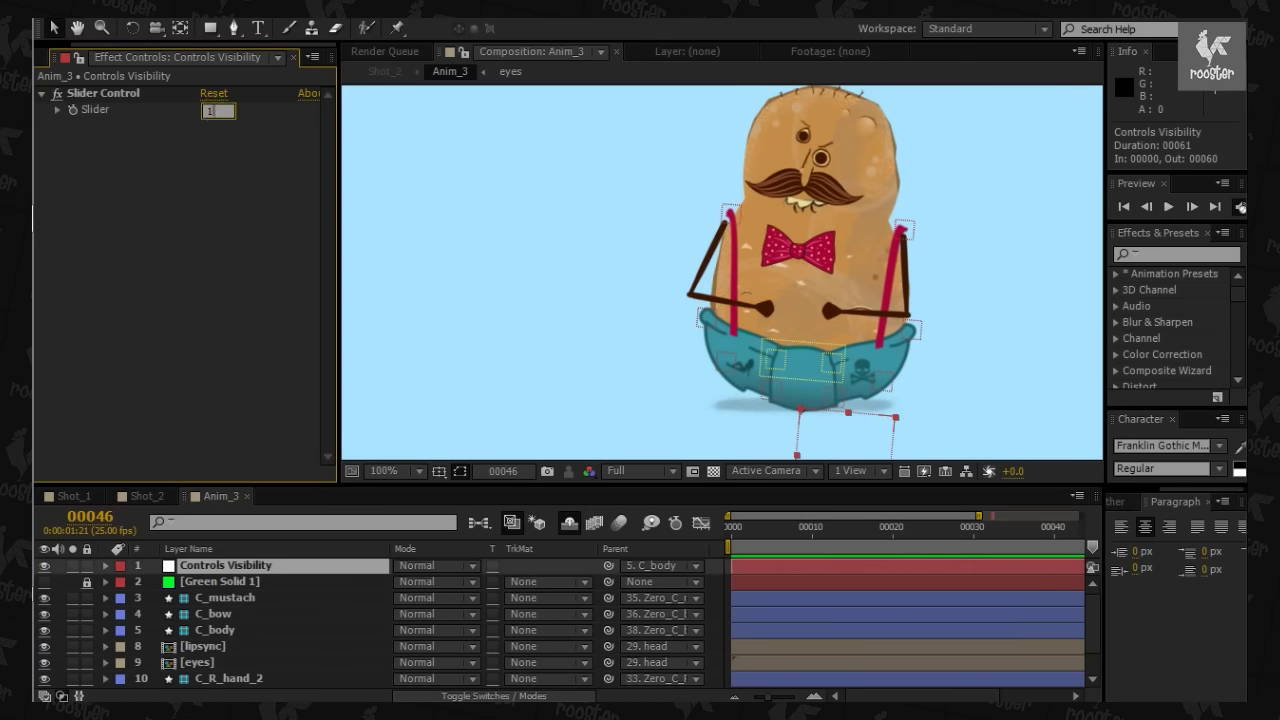
text(100)
key(Return)
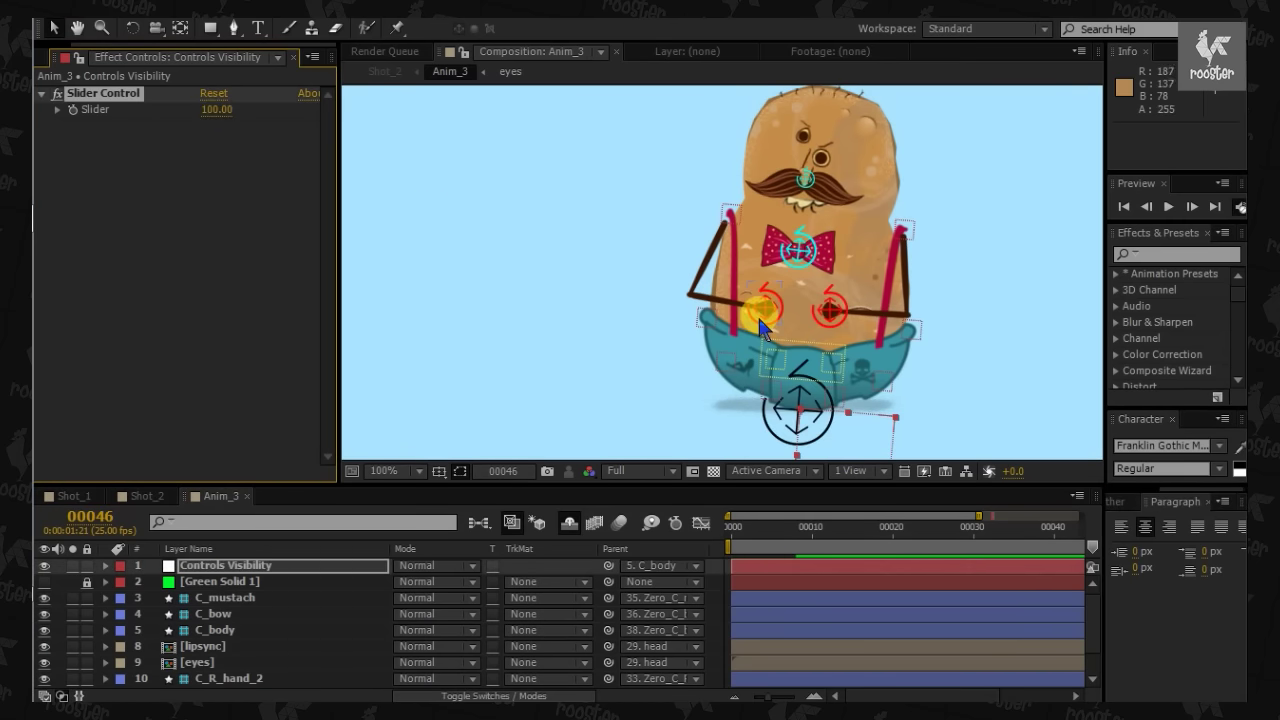
Test the right-arm IK by stretching it, ticking Clockwise, and raising it, then undo
mouse_move(765, 318)
mouse_down()
mouse_move(714, 339)
mouse_move(708, 365)
mouse_up()
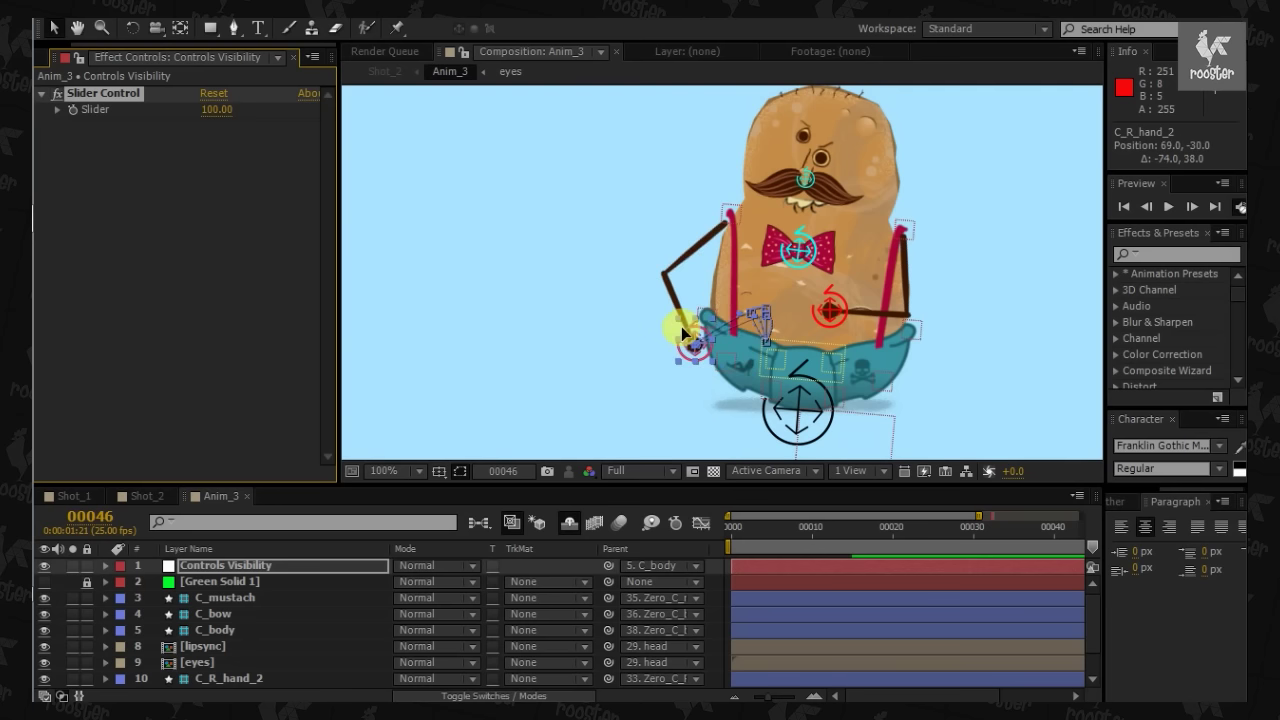
drag(708, 365, 678, 308)
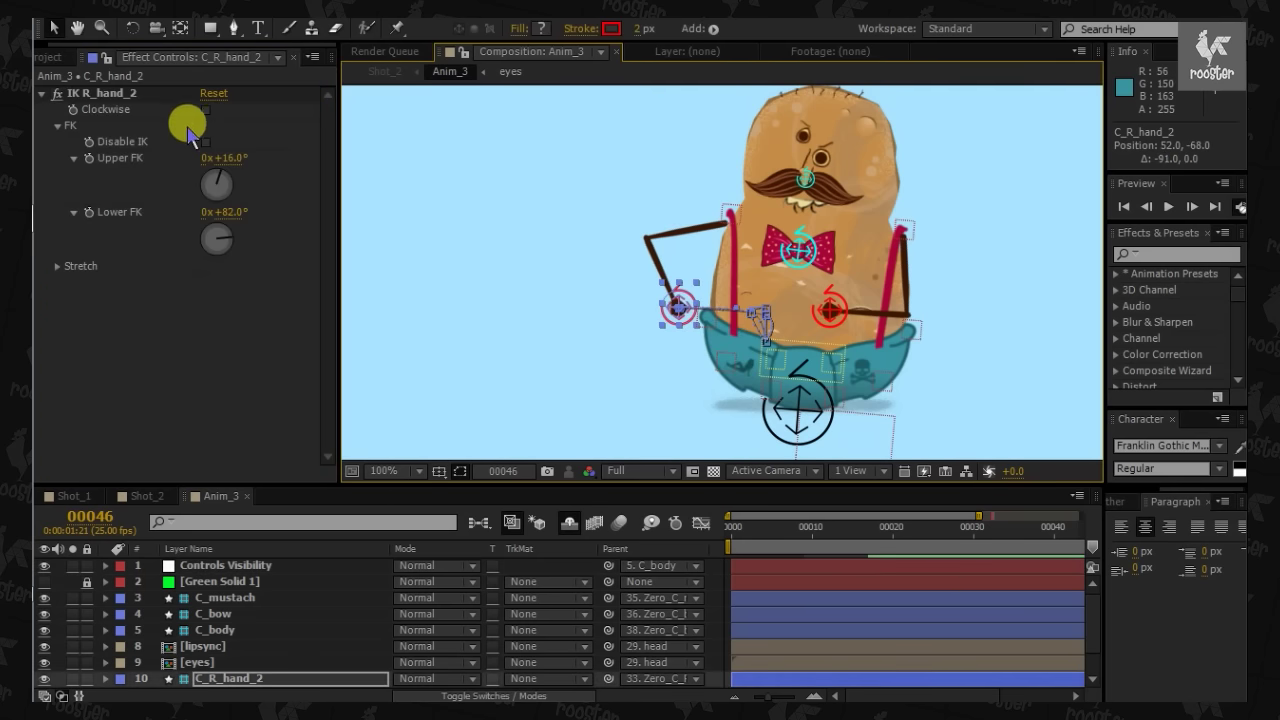
click(206, 109)
mouse_move(670, 298)
mouse_down()
mouse_move(603, 162)
mouse_move(680, 152)
mouse_move(690, 80)
mouse_up()
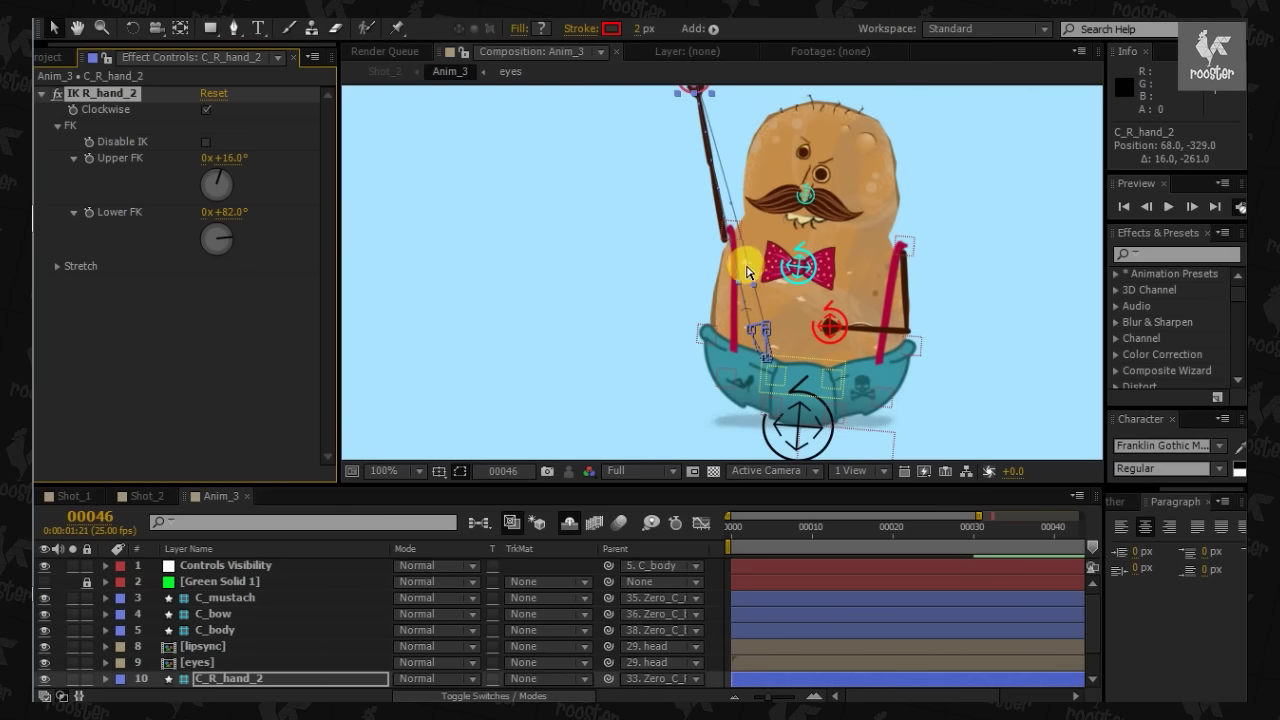
key(ctrl+z)
key(ctrl+z)
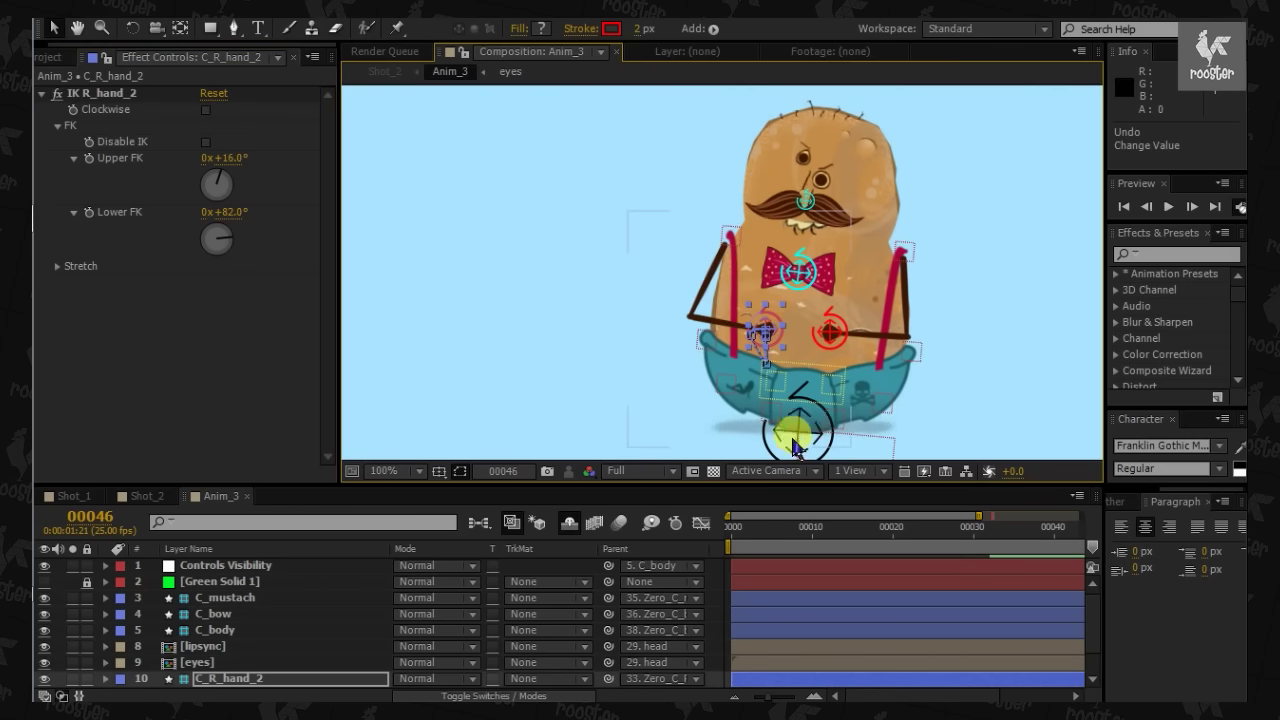
click(732, 440)
Move the character, scrub C_body's body roll, and rotate C_bow's Angle
drag(770, 405, 724, 389)
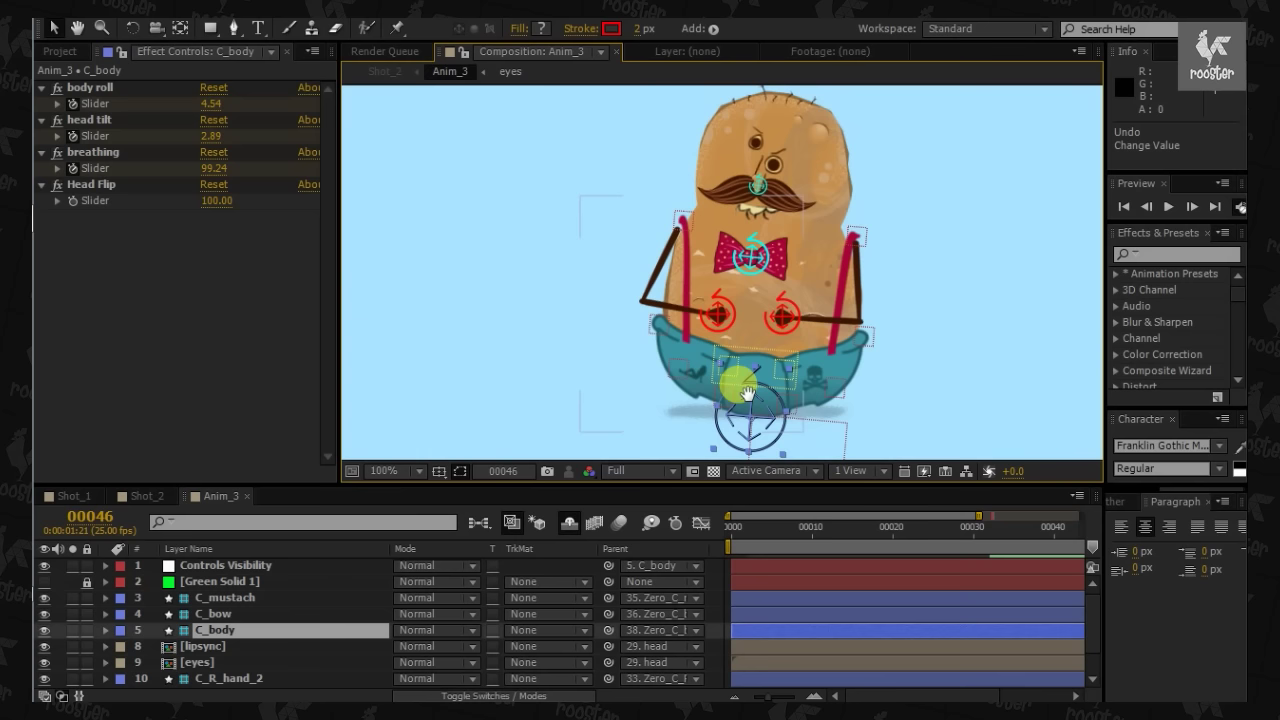
click(186, 100)
drag(208, 105, 200, 140)
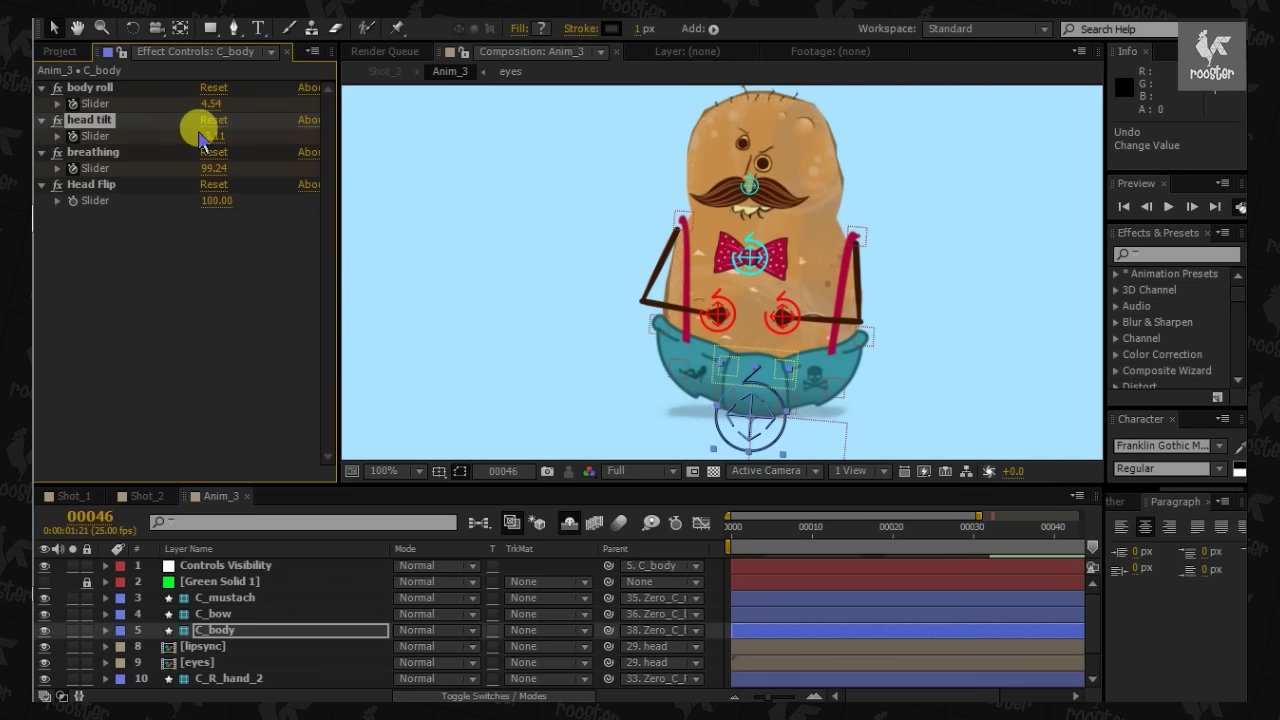
click(755, 262)
drag(228, 103, 289, 123)
Scrub C_mustach's scaleX and scaleY, undoing each back to 100
click(757, 186)
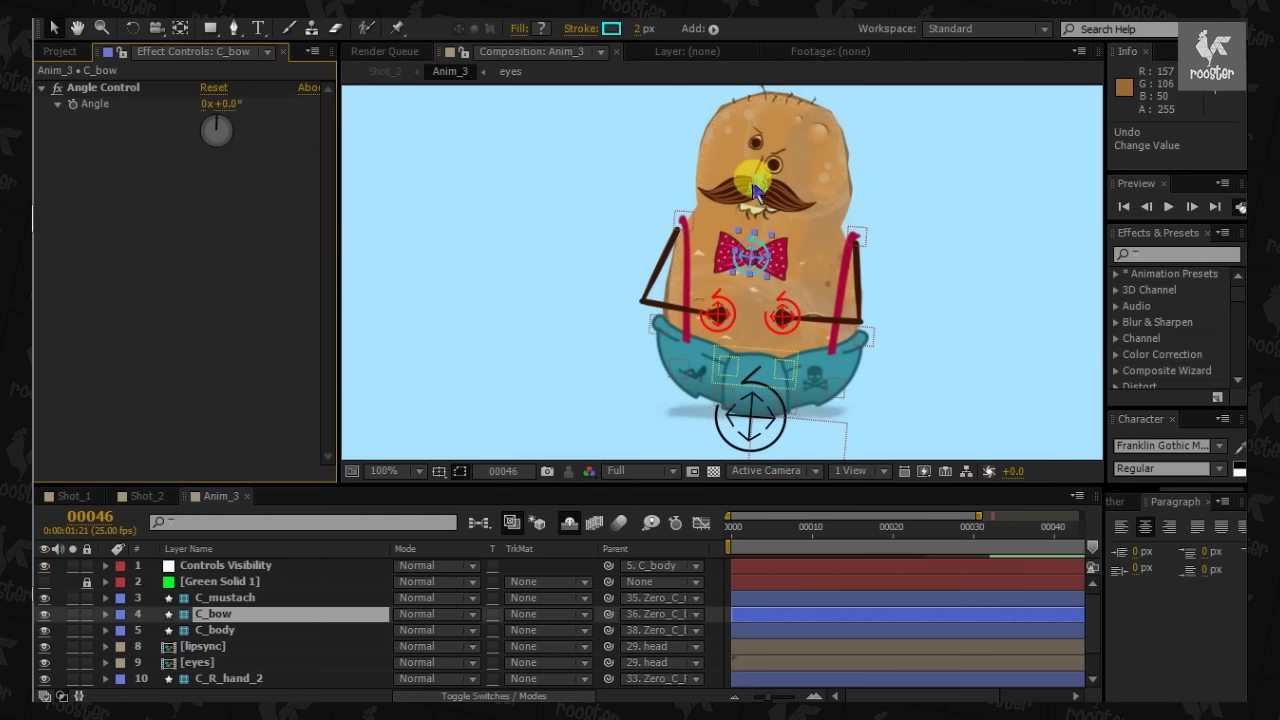
mouse_move(205, 113)
mouse_down()
mouse_move(194, 113)
mouse_move(294, 114)
mouse_up()
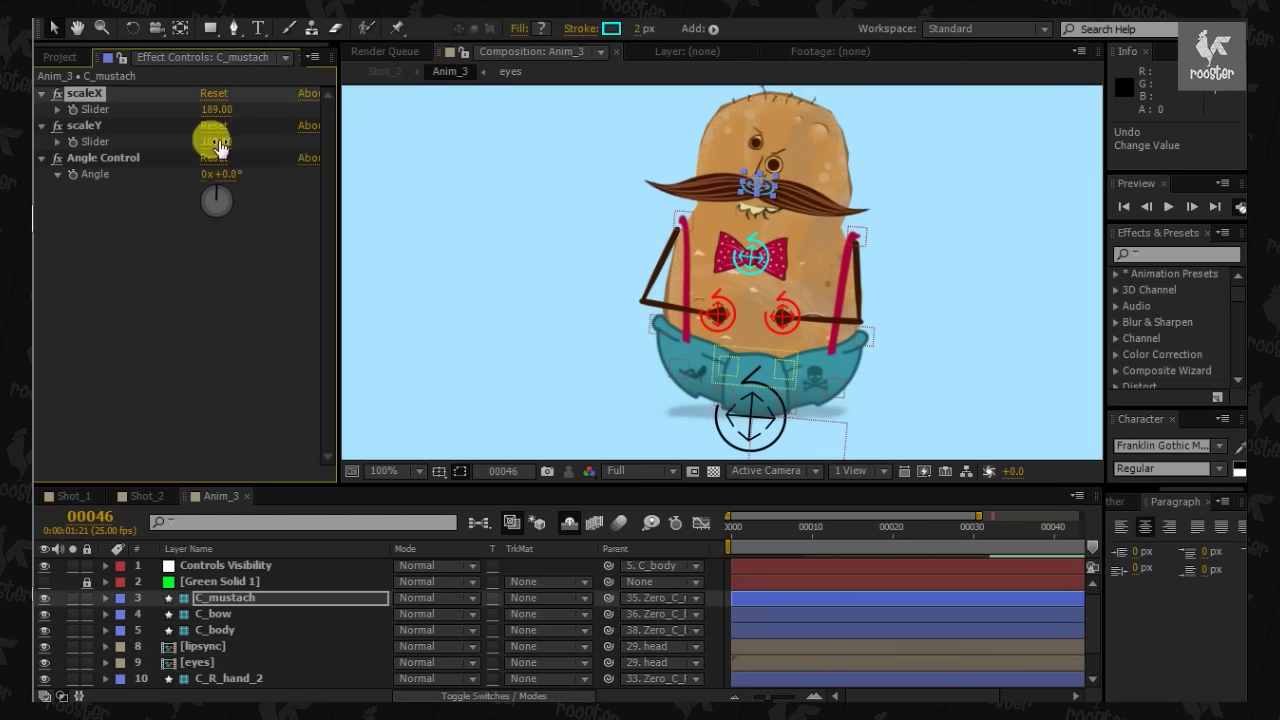
key(ctrl+z)
mouse_move(218, 143)
mouse_down()
mouse_move(234, 157)
mouse_move(220, 175)
mouse_up()
key(ctrl+z)
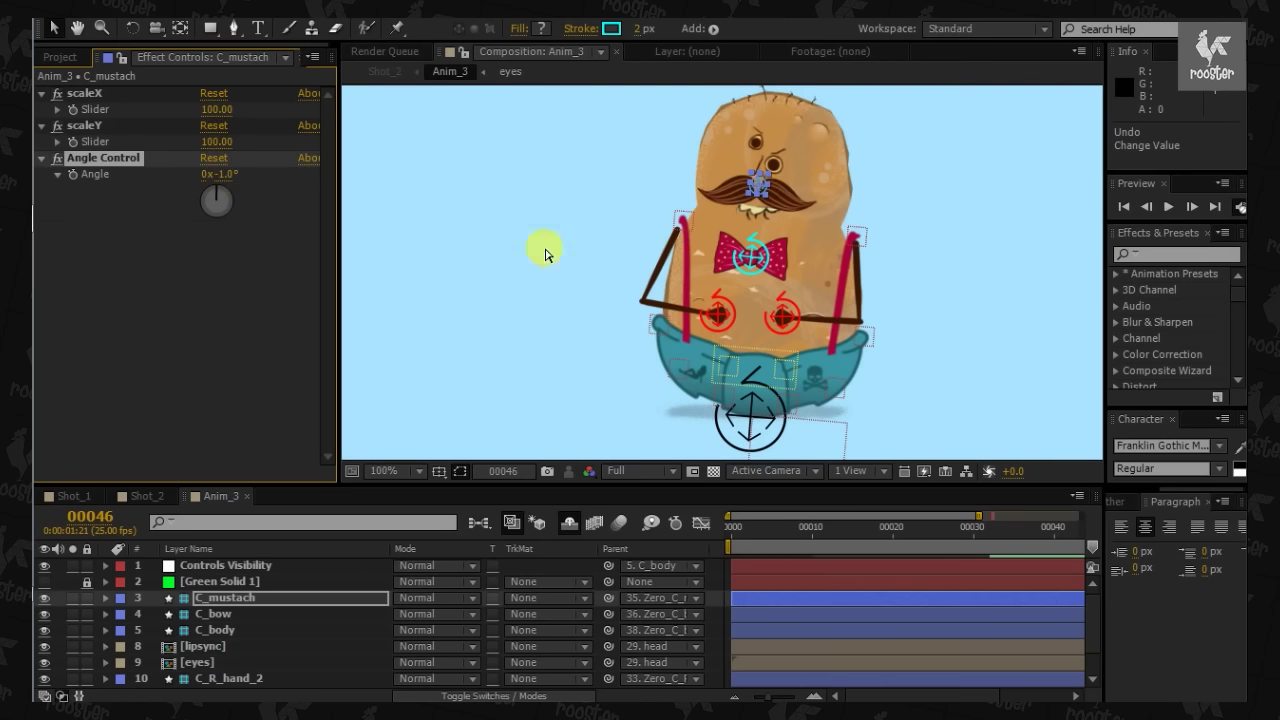
drag(758, 333, 753, 280)
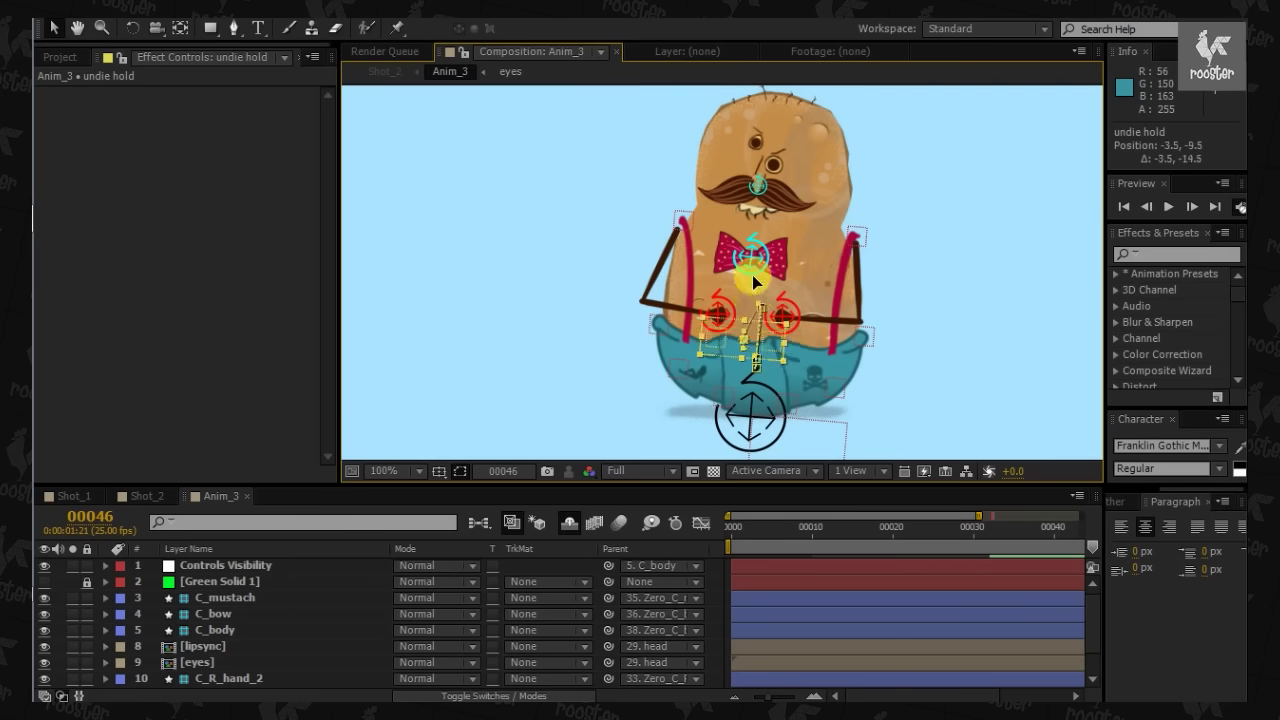
Drag the undie hold and C_body controllers to test them, undoing each change
drag(752, 275, 762, 369)
key(ctrl+z)
mouse_move(738, 435)
mouse_down()
mouse_move(736, 398)
mouse_move(775, 397)
mouse_move(736, 398)
mouse_up()
key(ctrl+z)
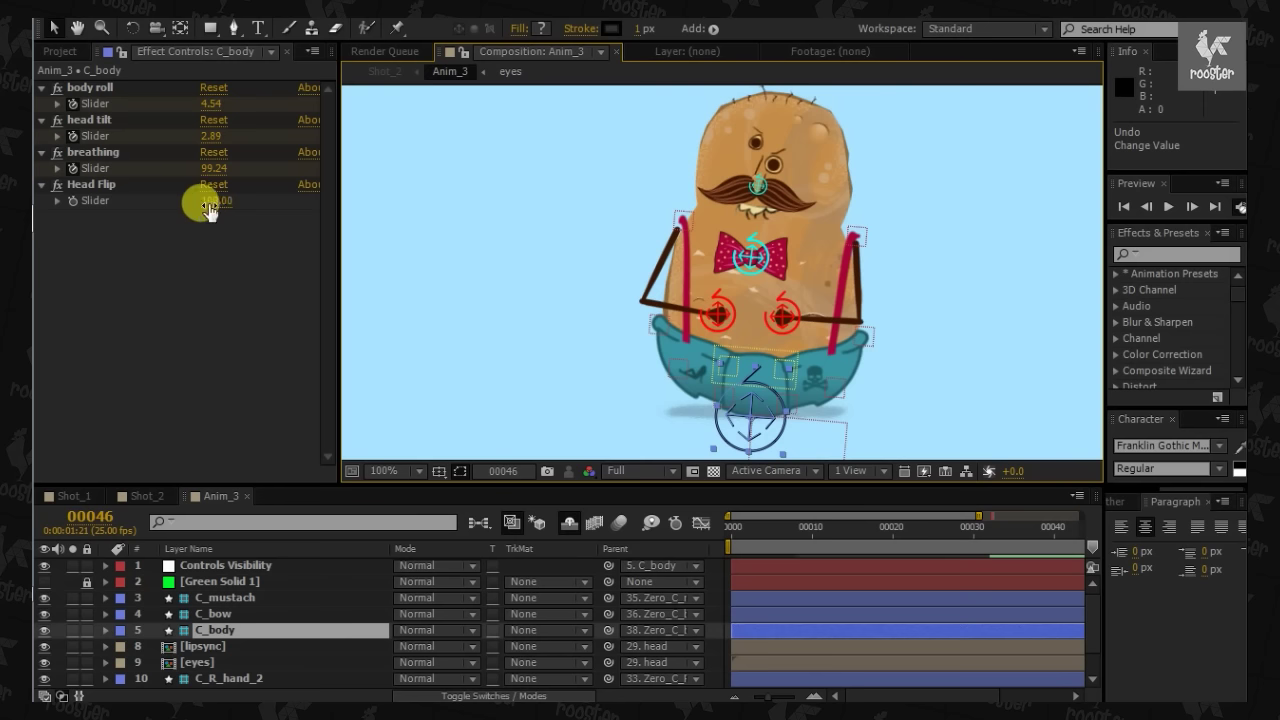
Lower Head Flip to 95 and restore it to 100, then scrub breathing to 99.24
drag(210, 201, 201, 200)
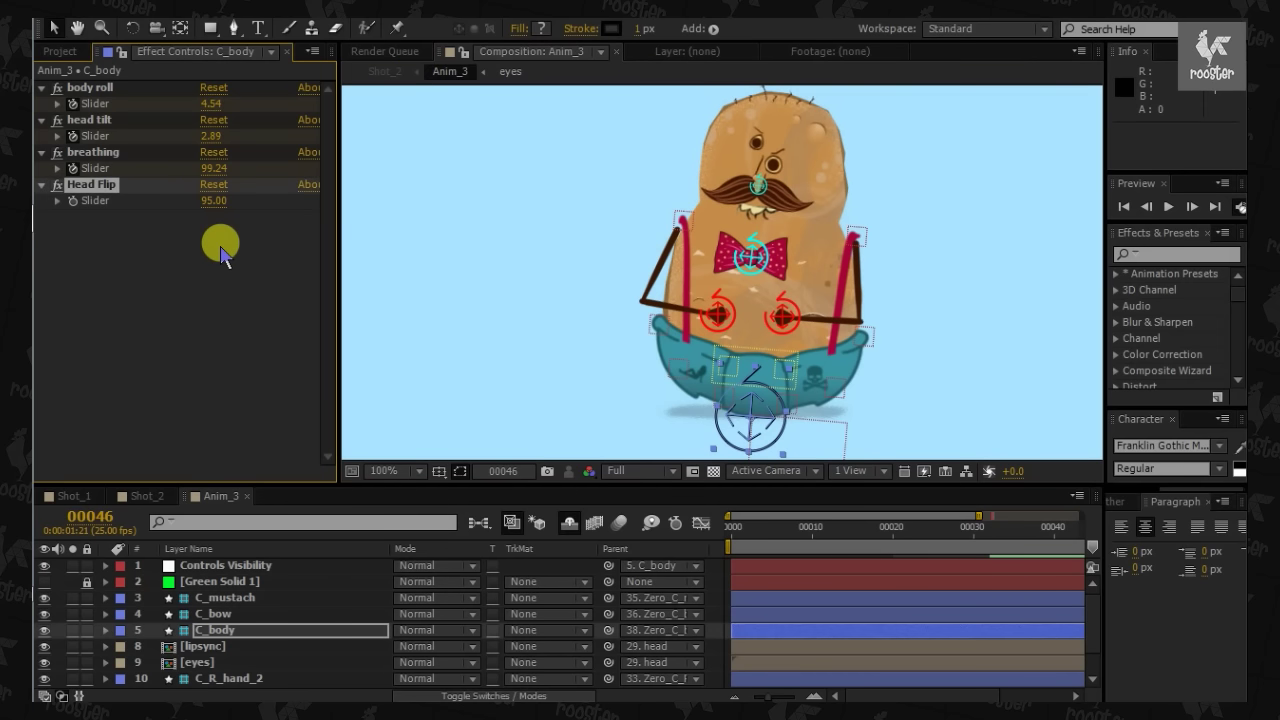
key(ctrl+z)
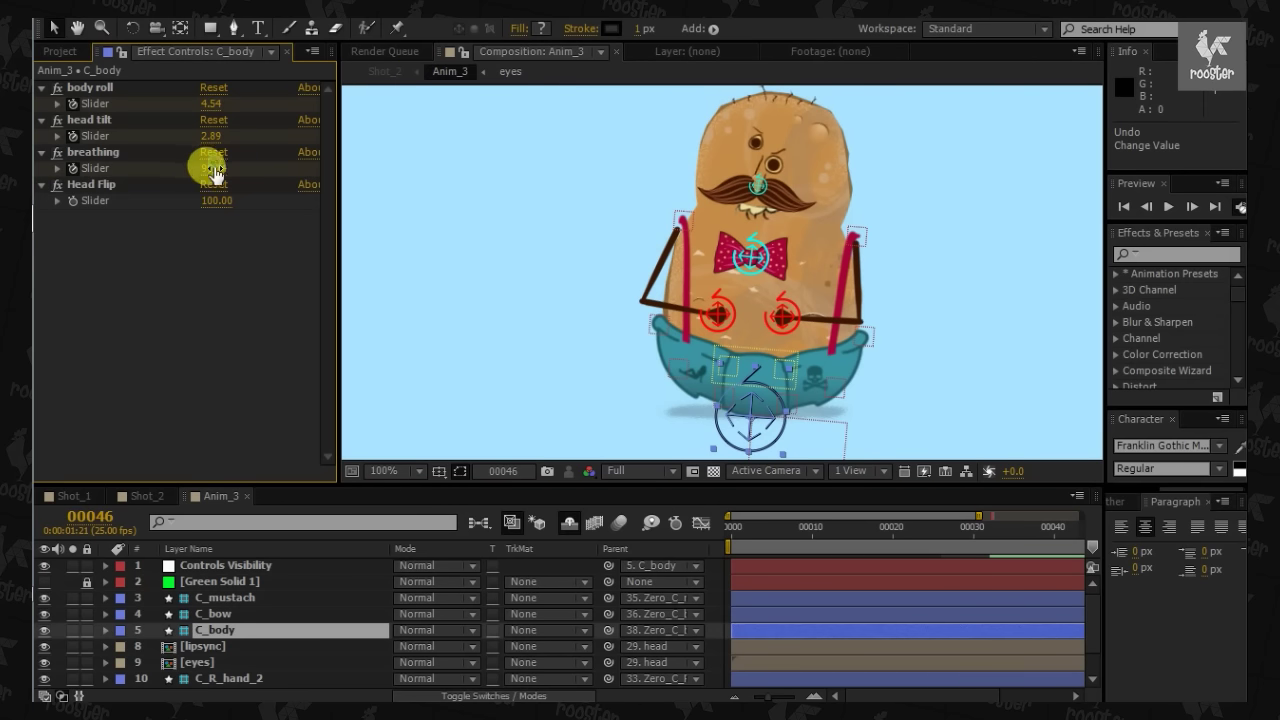
drag(210, 170, 243, 200)
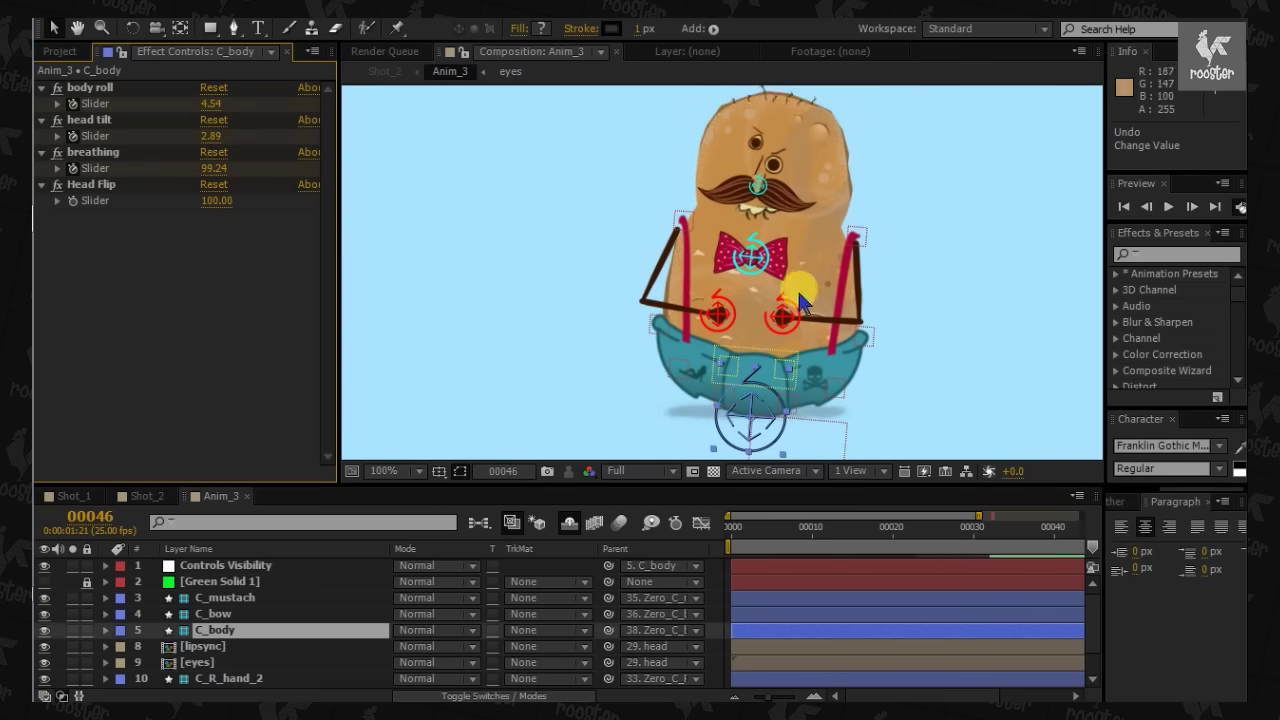
Scrub the lipsync Slider Control through several mouth shapes, leaving it at 5.72
click(210, 647)
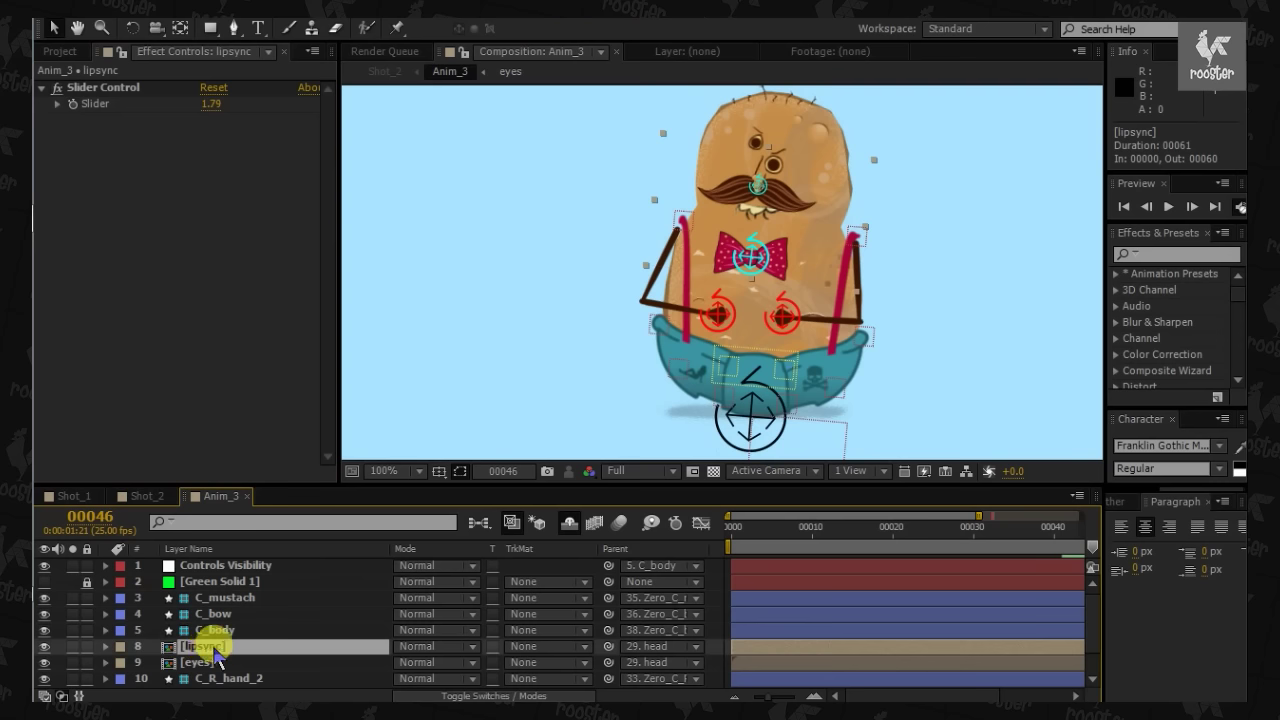
drag(203, 107, 271, 107)
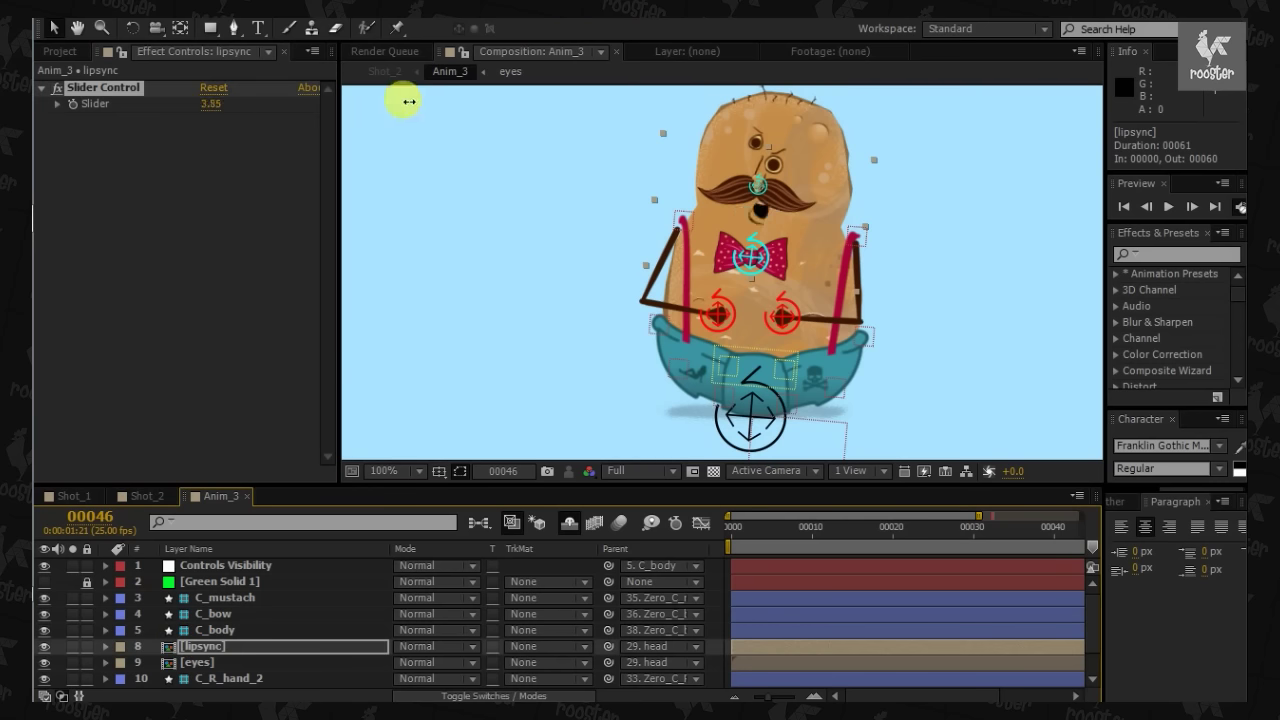
drag(331, 99, 358, 99)
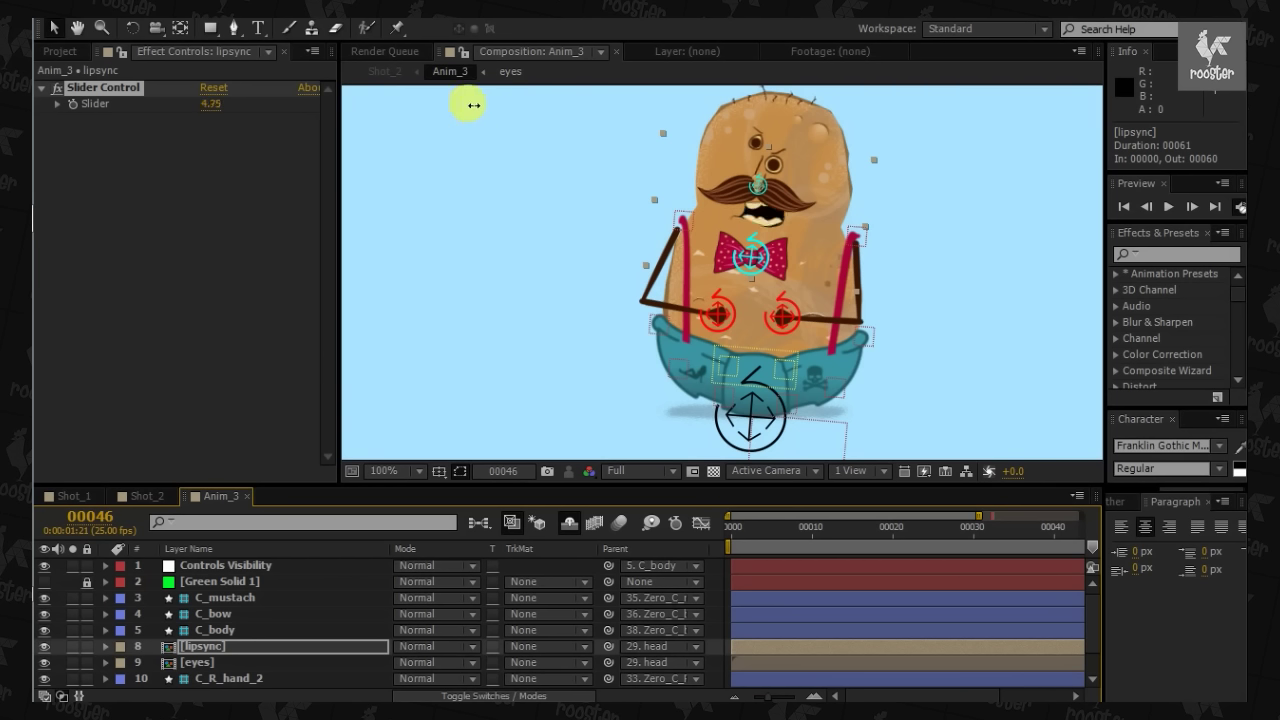
drag(291, 106, 318, 112)
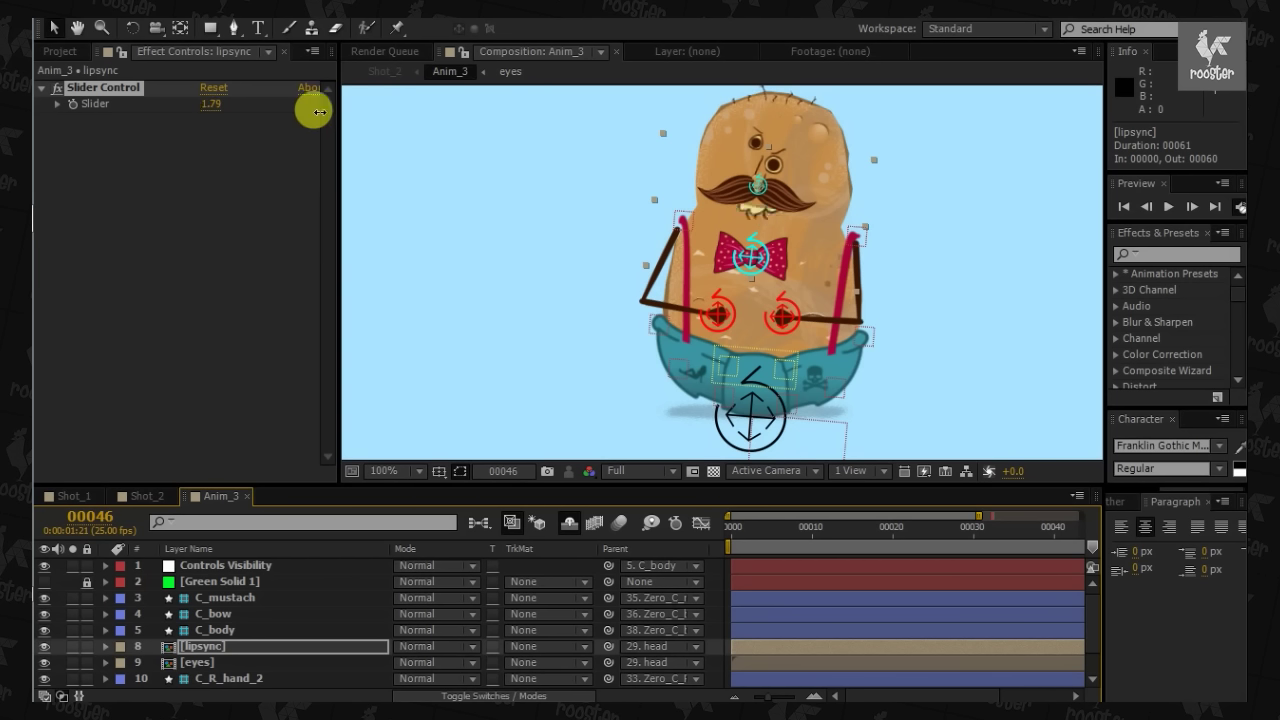
drag(604, 133, 604, 133)
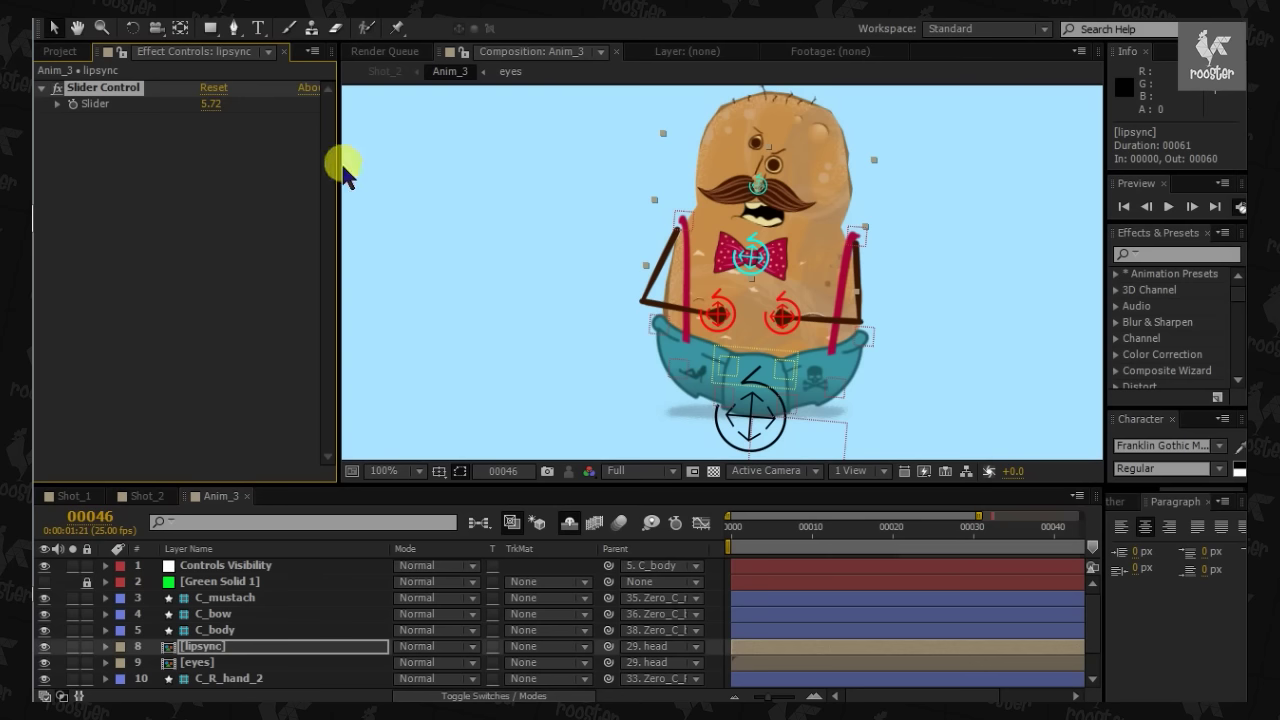